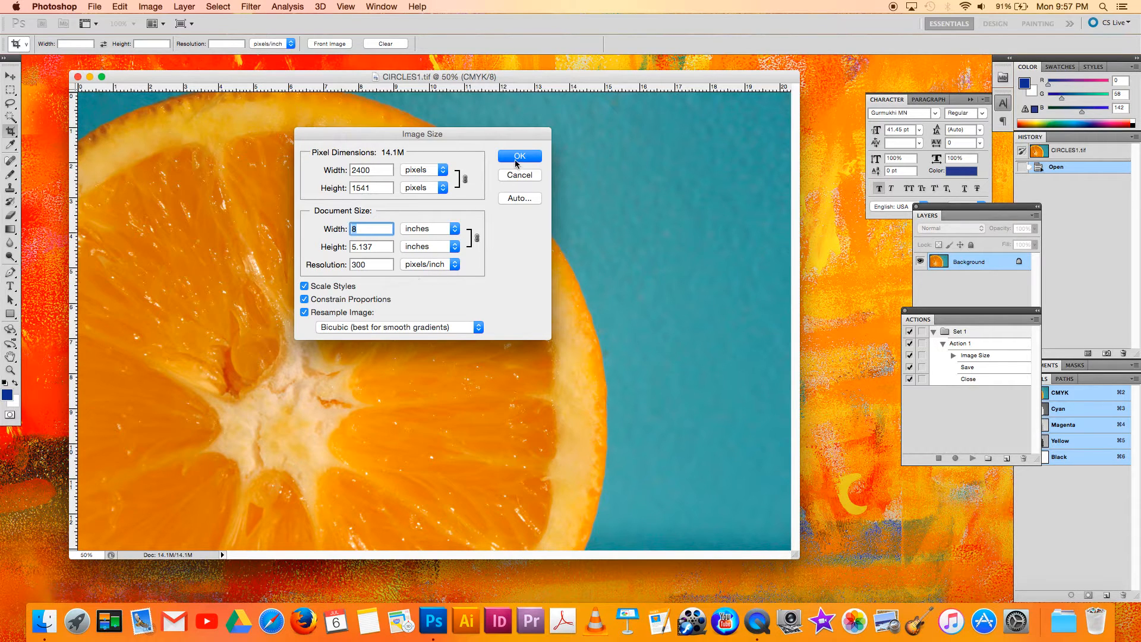
# Confirm the Image Size dialog and rearrange the floating toolbox and Layers panel around the document.
pyautogui.click(515, 161)
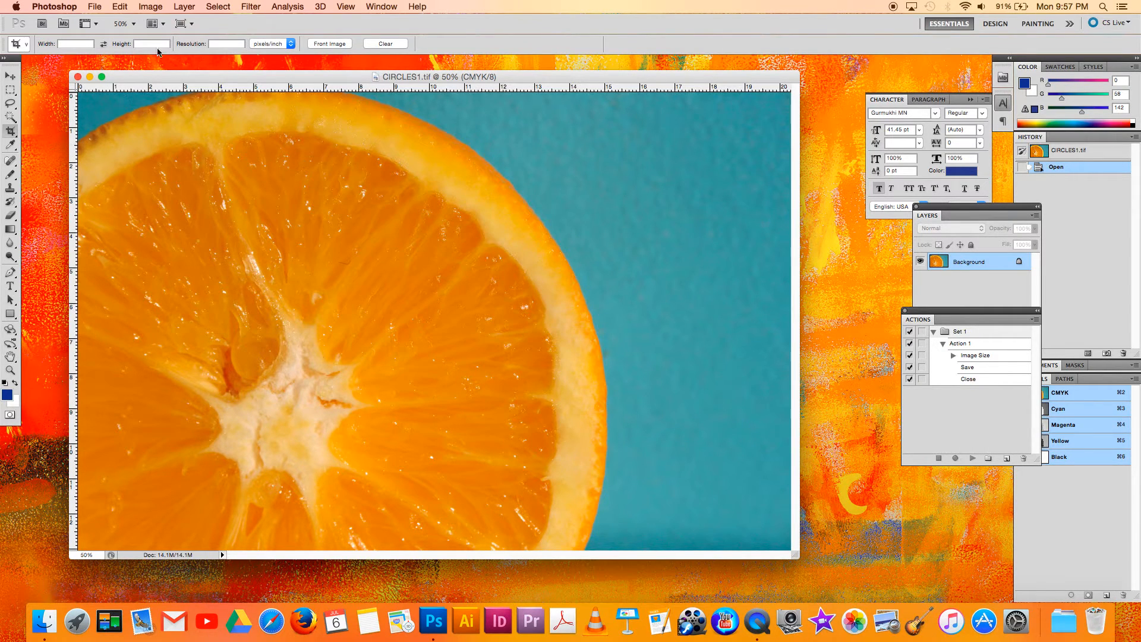
pyautogui.moveTo(13, 63); pyautogui.dragTo(41, 73)
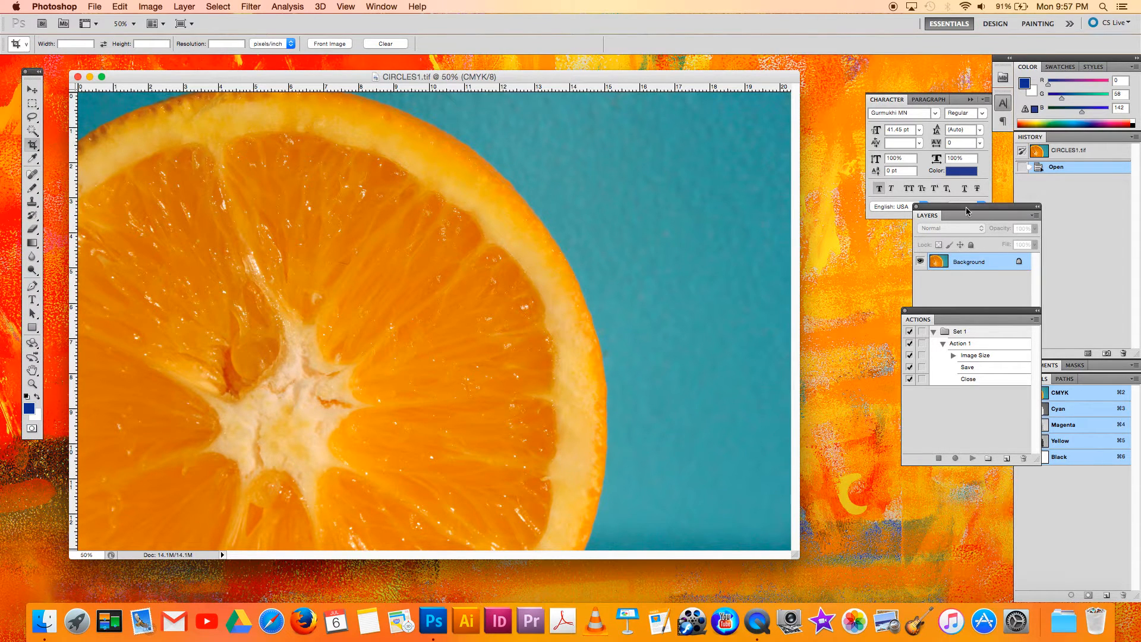
pyautogui.moveTo(963, 214); pyautogui.dragTo(901, 243)
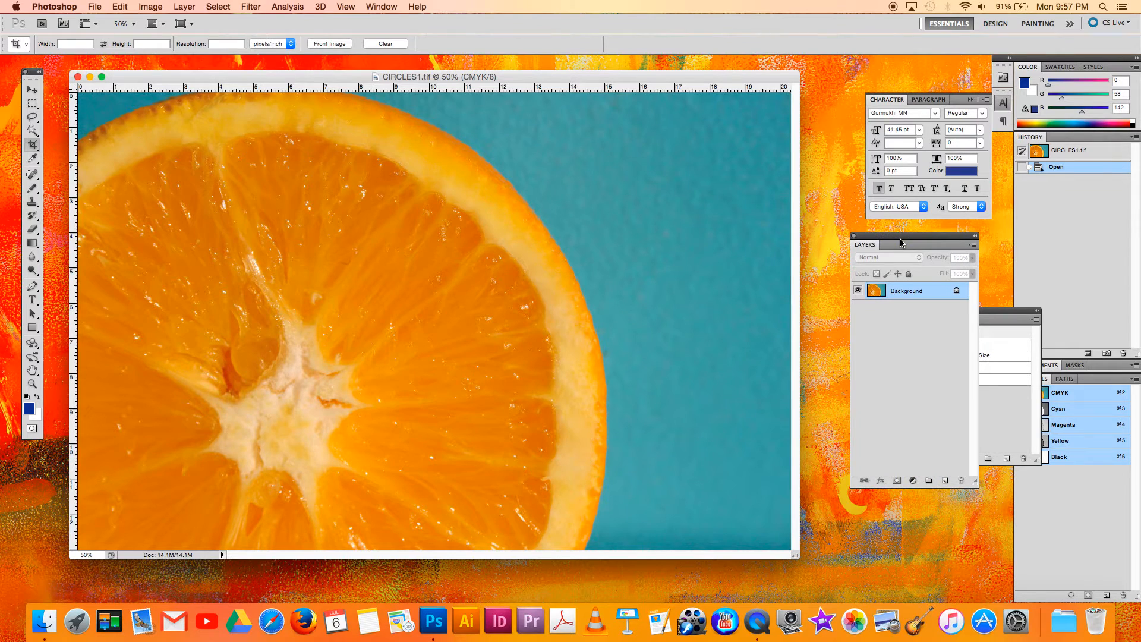
# Convert the Background into an editable layer named "test".
pyautogui.doubleClick(924, 297)
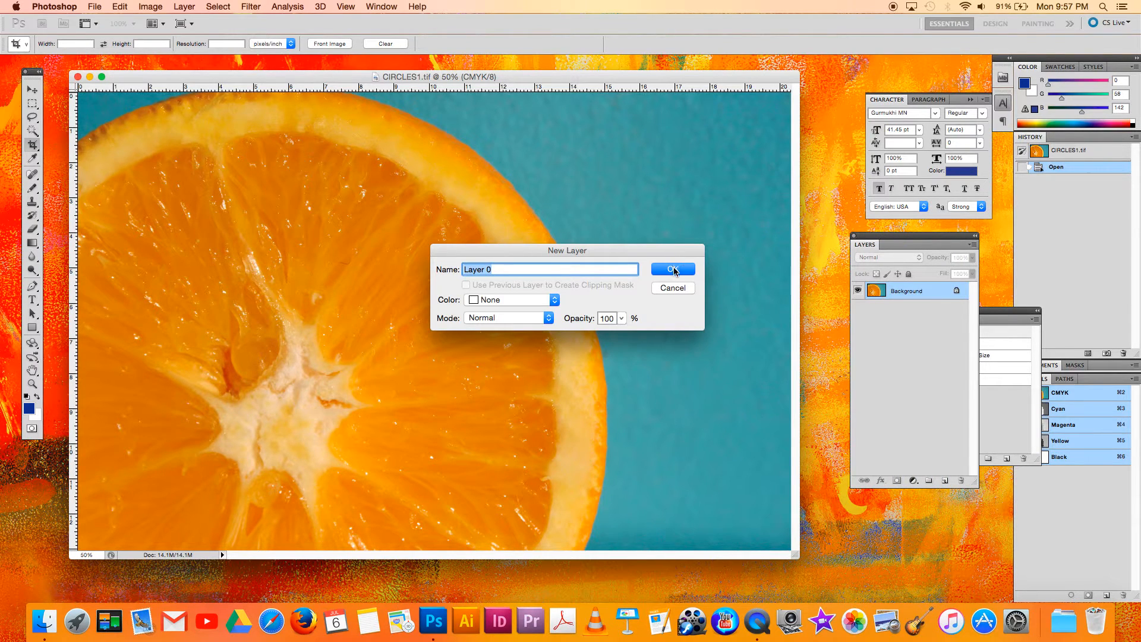
pyautogui.write('test')
pyautogui.click(674, 271)
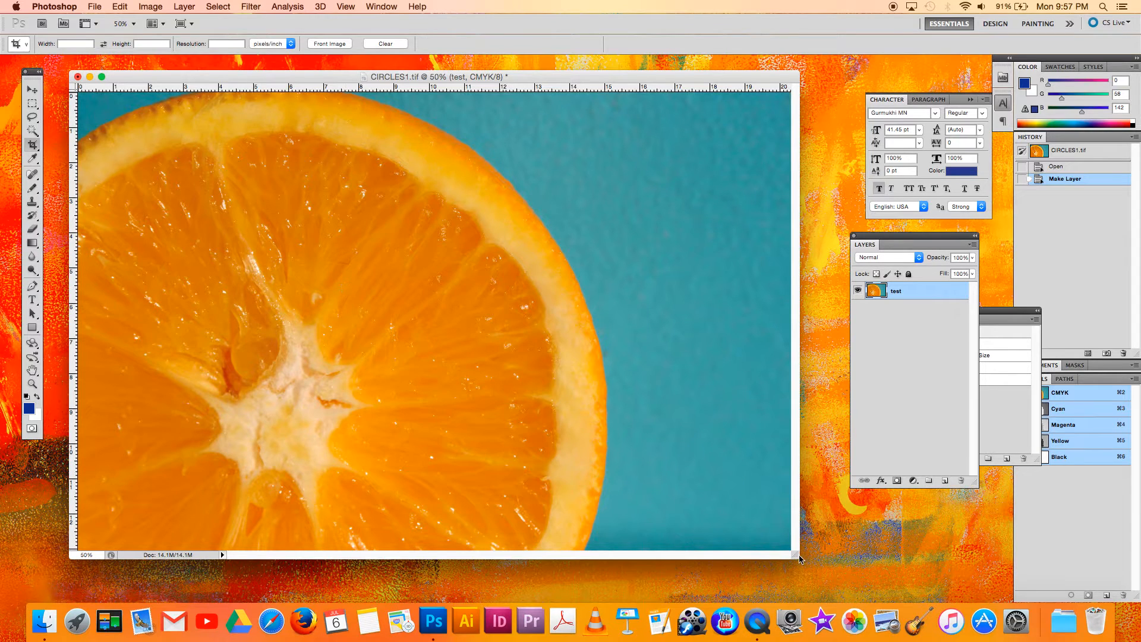
# Enlarge the document window and trace a freehand selection around the orange slice with the Lasso Tool.
pyautogui.moveTo(807, 563); pyautogui.dragTo(847, 587)
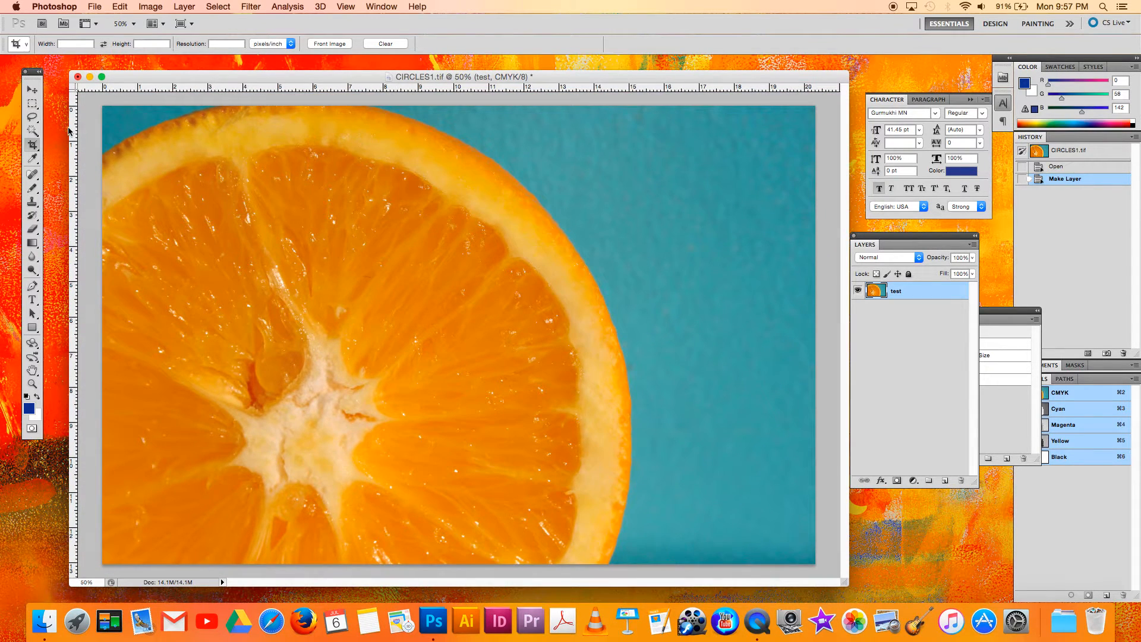
pyautogui.click(32, 118)
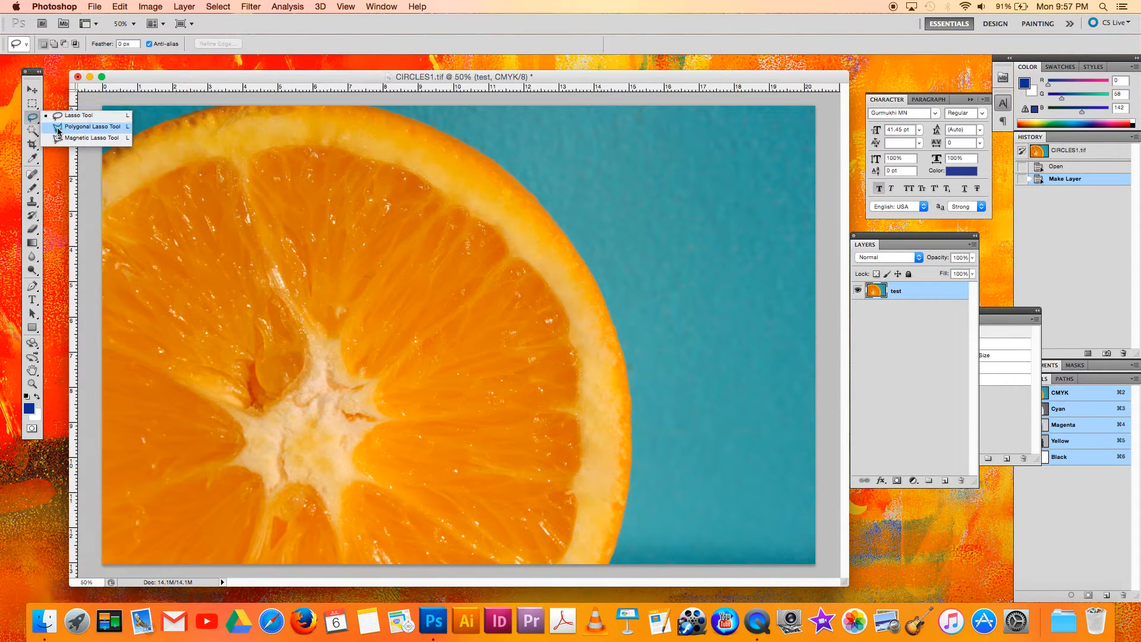
pyautogui.click(60, 116)
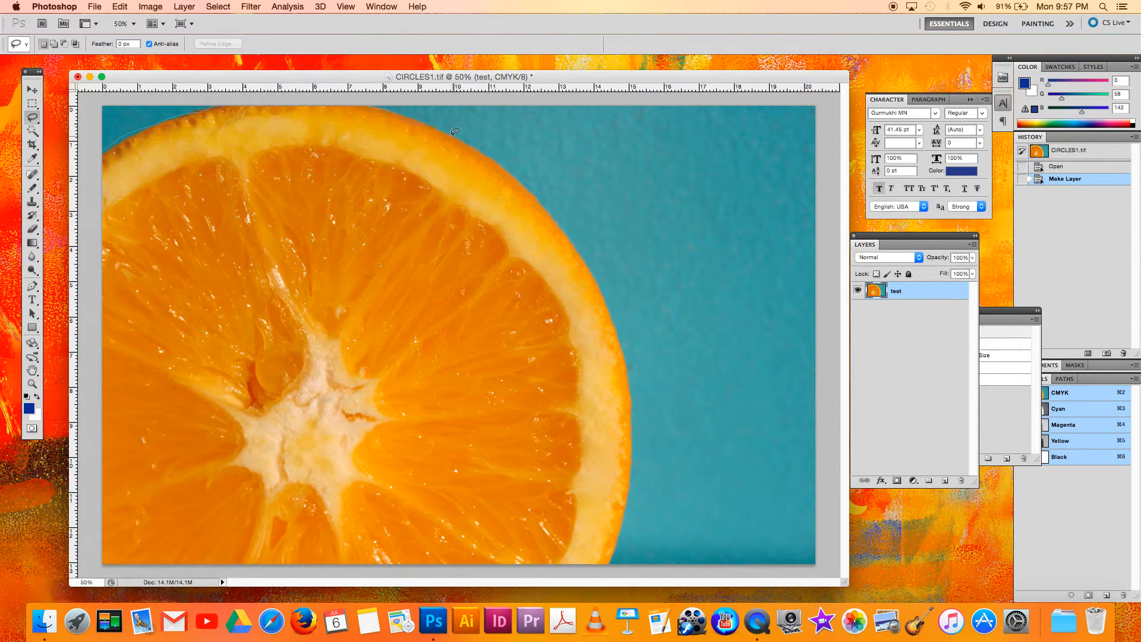
pyautogui.moveTo(510, 172); pyautogui.dragTo(541, 204)
pyautogui.moveTo(631, 431); pyautogui.dragTo(630, 448)
pyautogui.moveTo(627, 501)
pyautogui.mouseDown()
pyautogui.moveTo(593, 570)
pyautogui.moveTo(515, 567)
pyautogui.mouseUp()
pyautogui.moveTo(130, 562)
pyautogui.mouseDown()
pyautogui.moveTo(102, 559)
pyautogui.moveTo(96, 483)
pyautogui.mouseUp()
pyautogui.moveTo(100, 295); pyautogui.dragTo(104, 151)
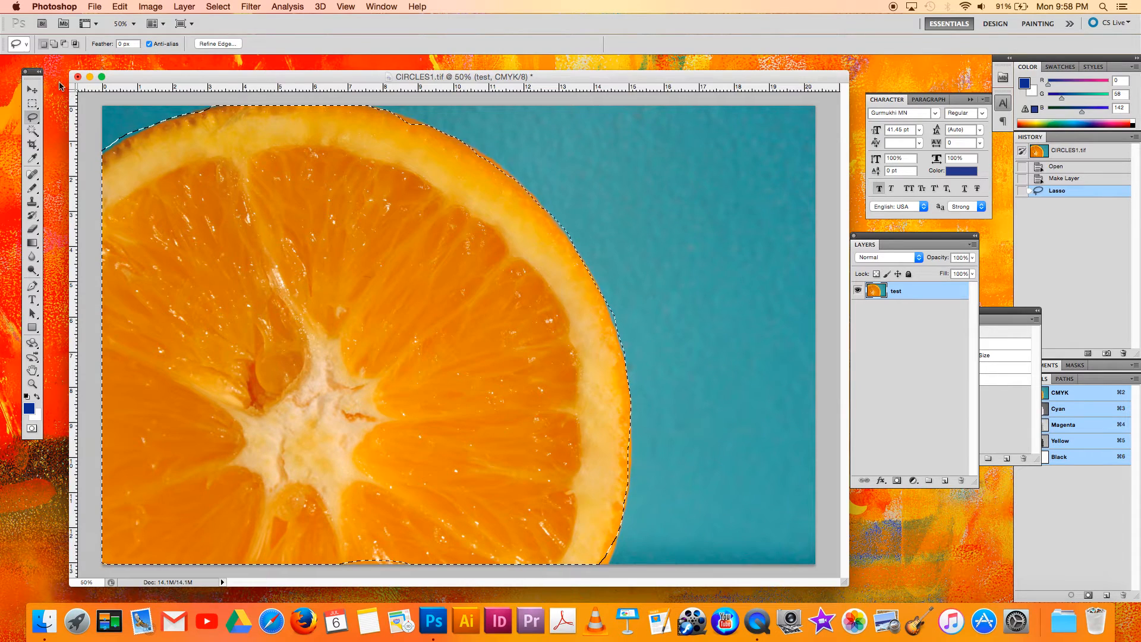
# Try moving the lassoed orange slice sideways toward the teal area, and undo the move.
pyautogui.click(34, 91)
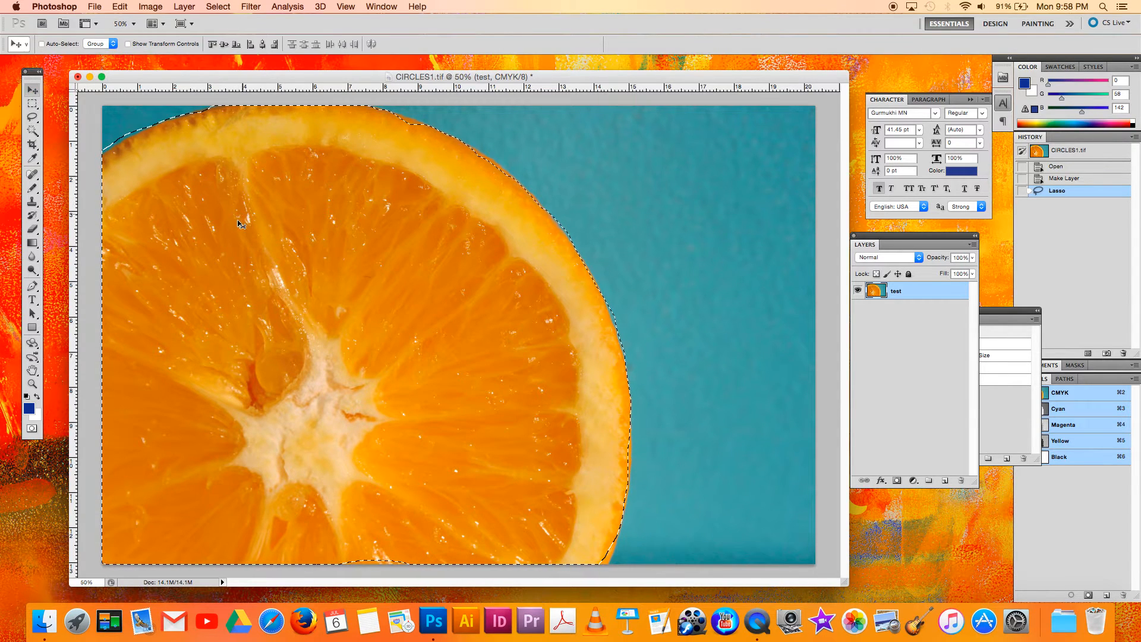
pyautogui.moveTo(234, 226); pyautogui.dragTo(300, 223)
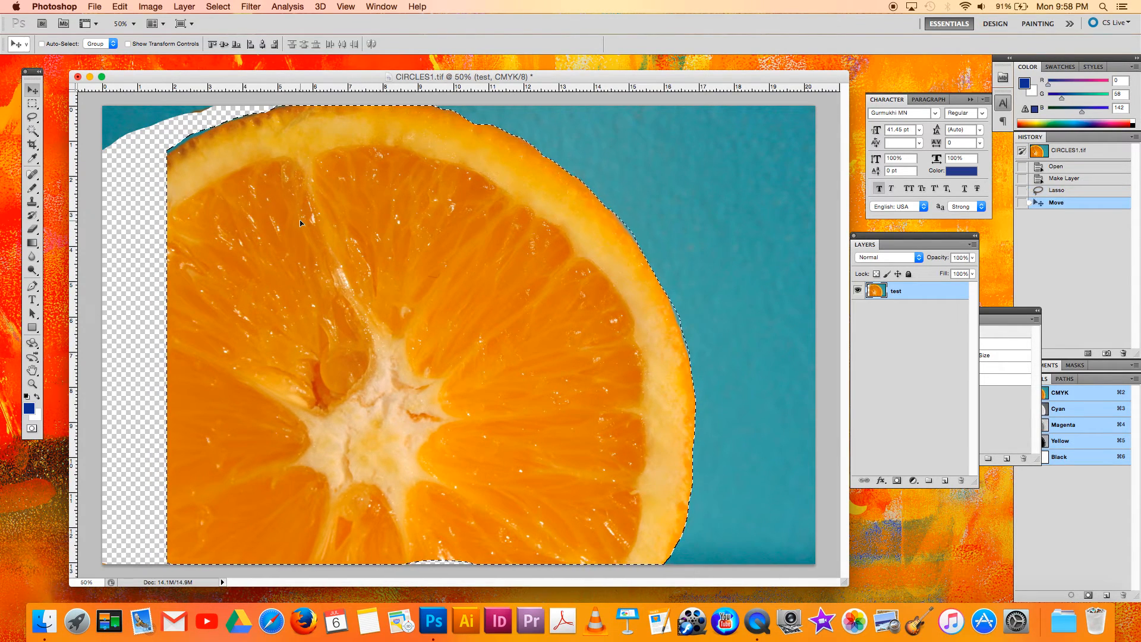
pyautogui.press('super+z')
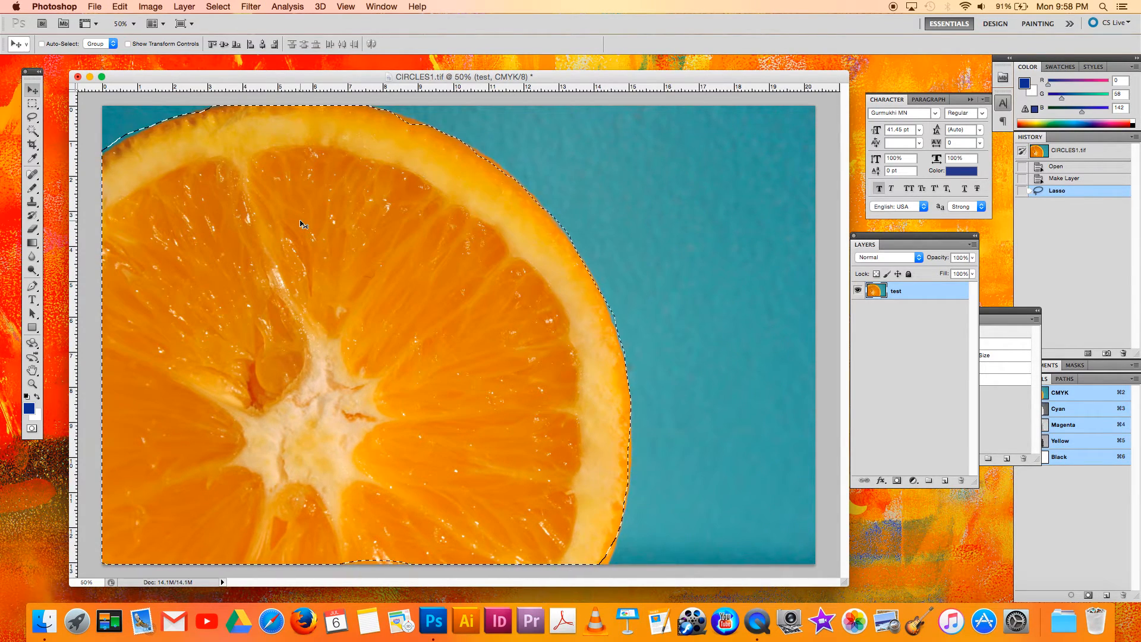
# Apply a Color Balance to the selected orange with Cyan/Red at +100 and Magenta/Green at -80.
pyautogui.press('super+b')
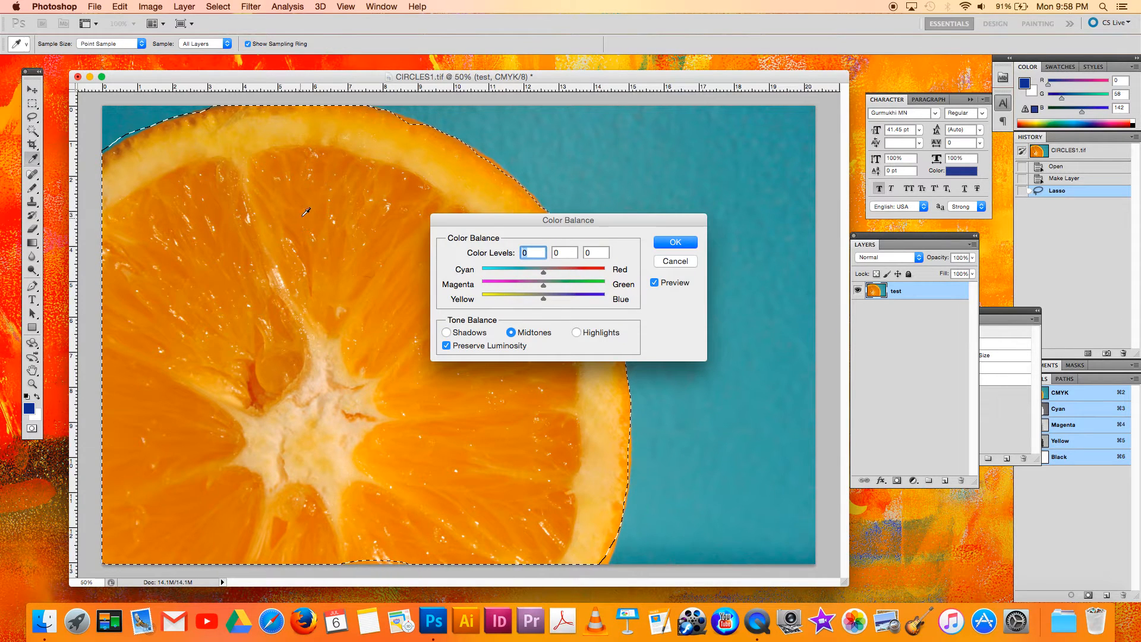
pyautogui.moveTo(542, 270); pyautogui.dragTo(604, 269)
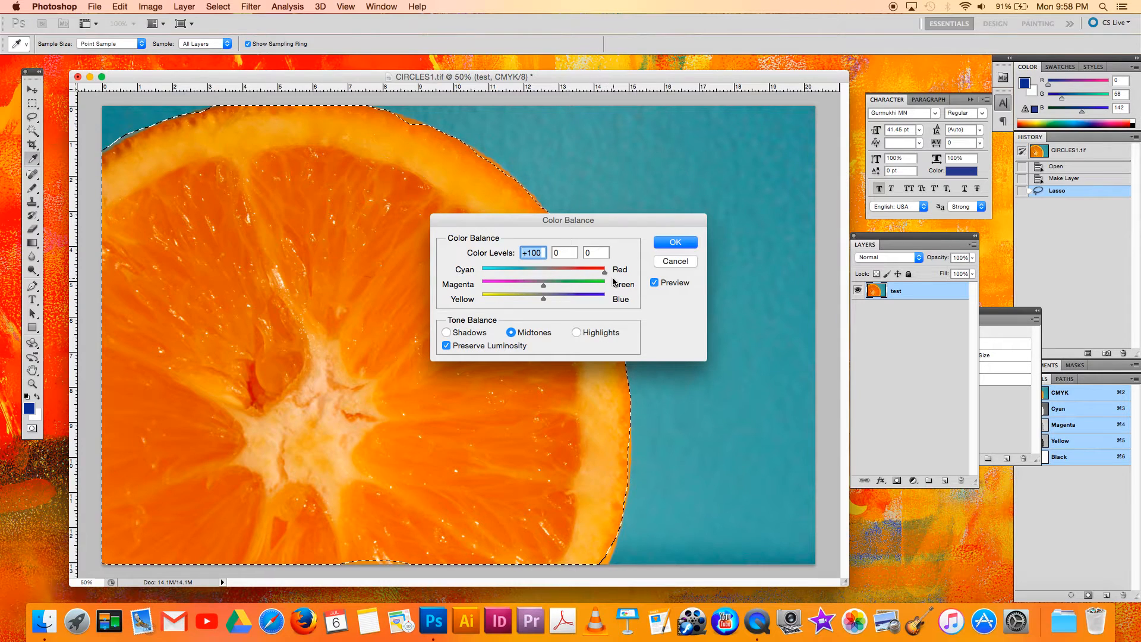
pyautogui.moveTo(541, 288); pyautogui.dragTo(495, 288)
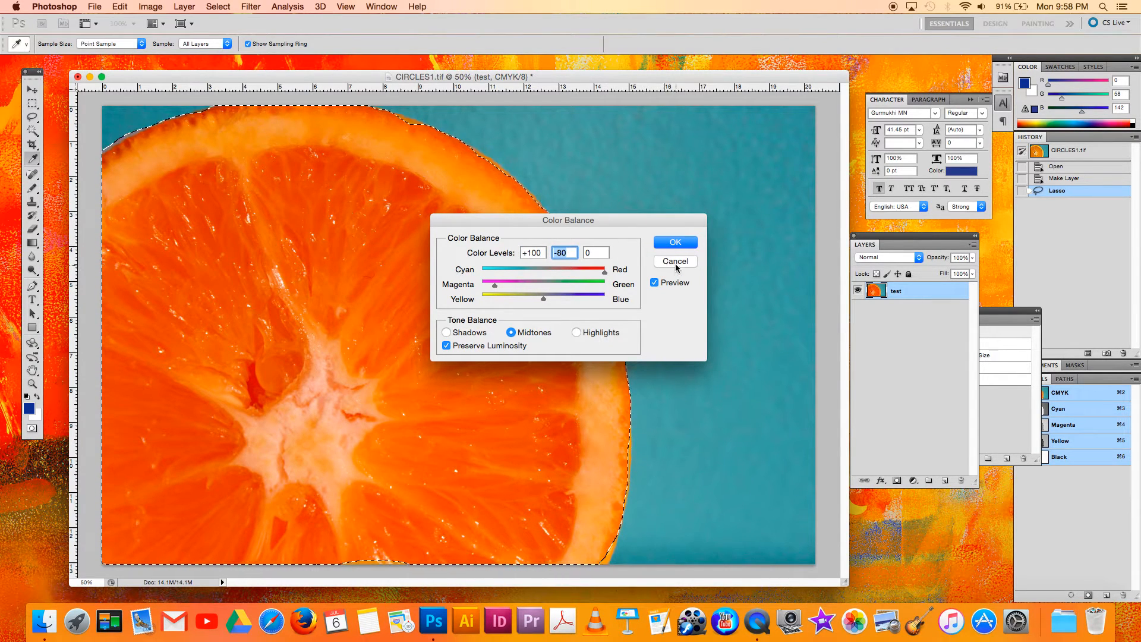
pyautogui.click(674, 242)
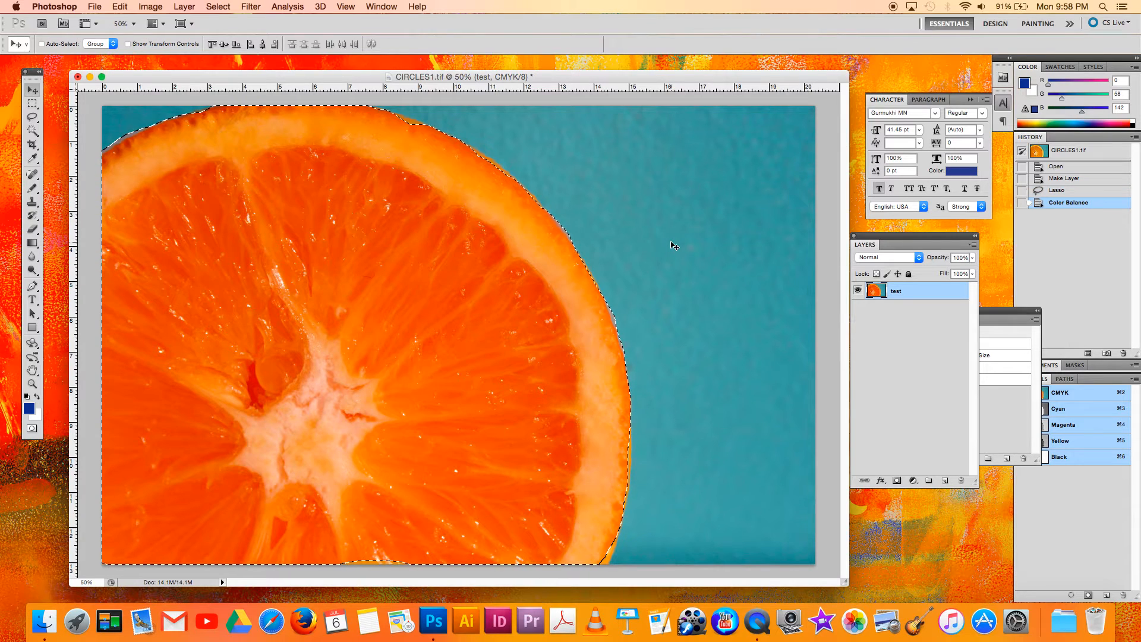
# Try raising the Levels shadow input on the selection, cancel it, and revert the image to its opened state.
pyautogui.press('super+l')
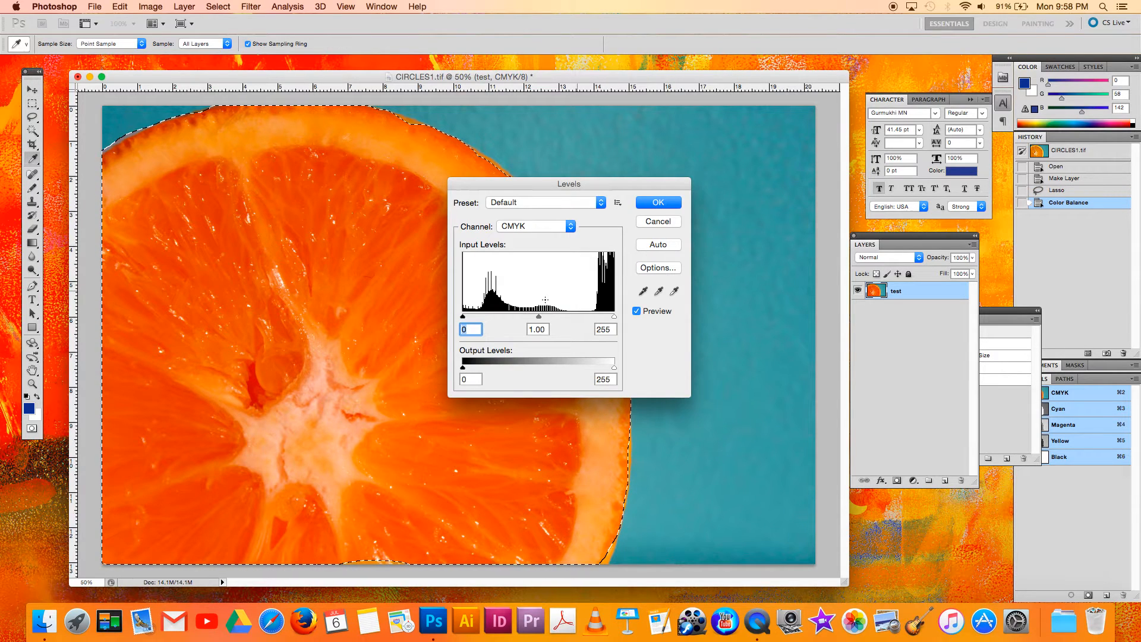
pyautogui.moveTo(463, 319); pyautogui.dragTo(492, 319)
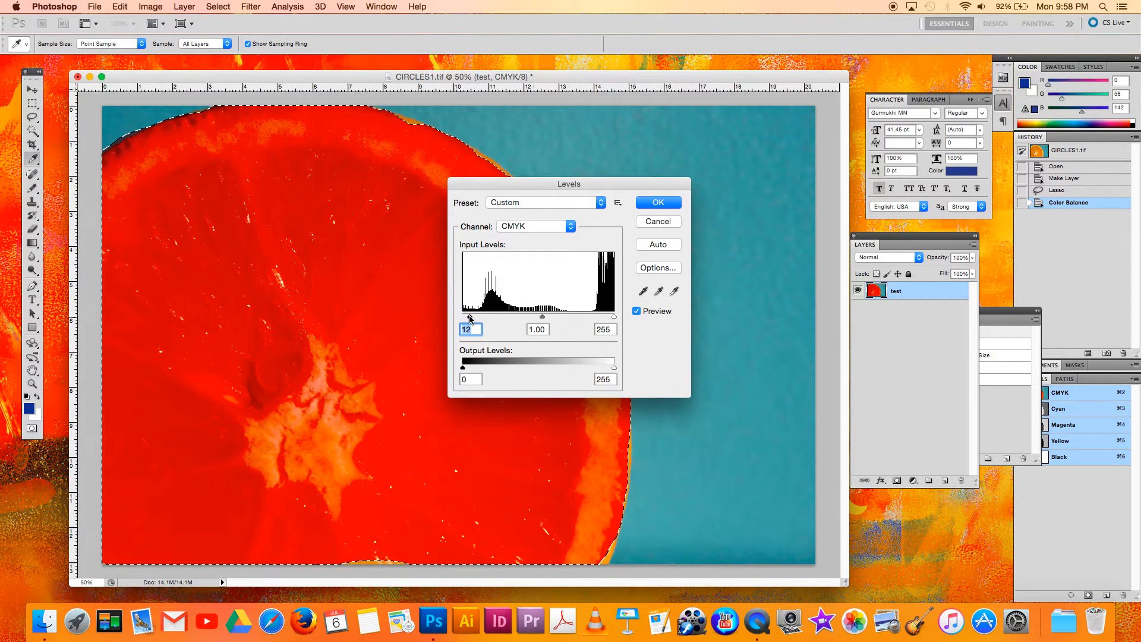
pyautogui.click(659, 222)
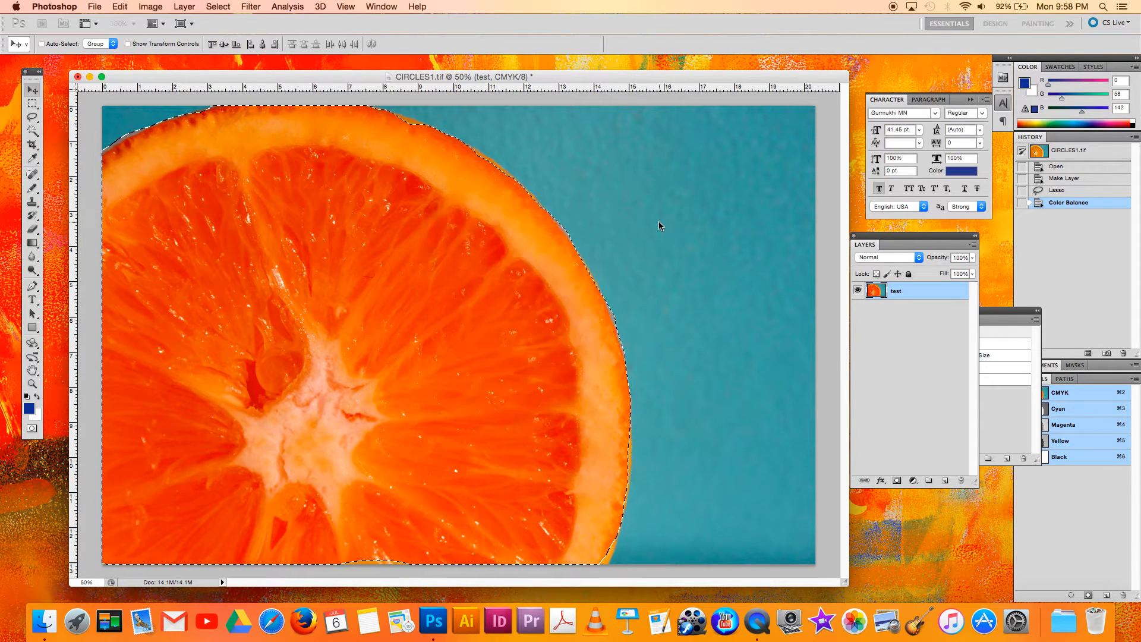
pyautogui.click(1075, 153)
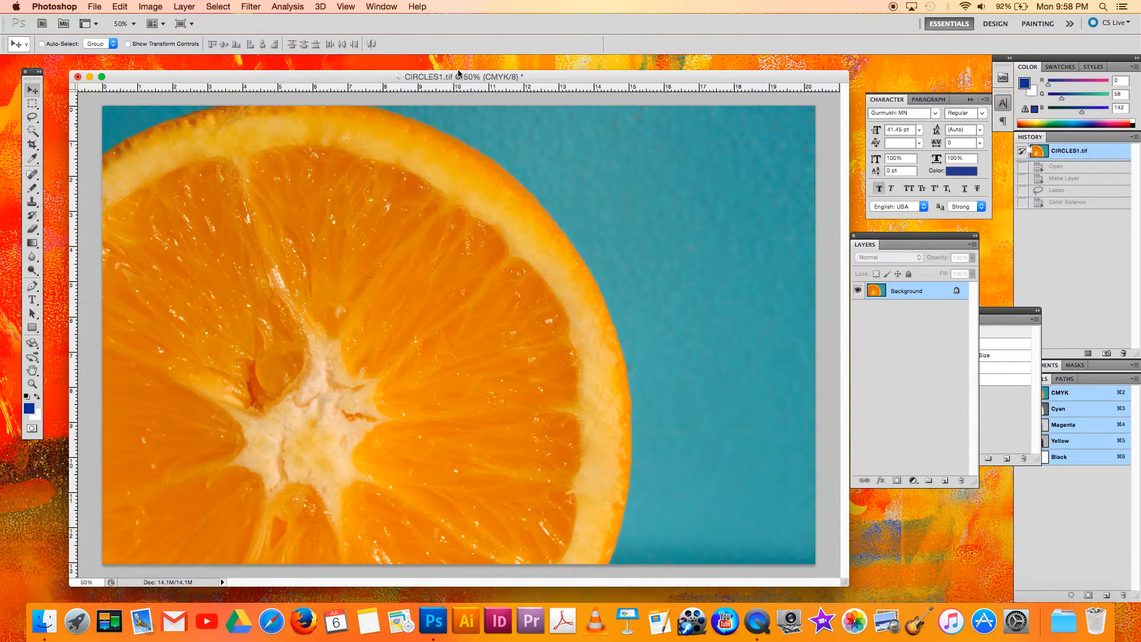
# Draw a rough straight-sided selection around the orange slice with the Polygonal Lasso Tool.
pyautogui.click(36, 121)
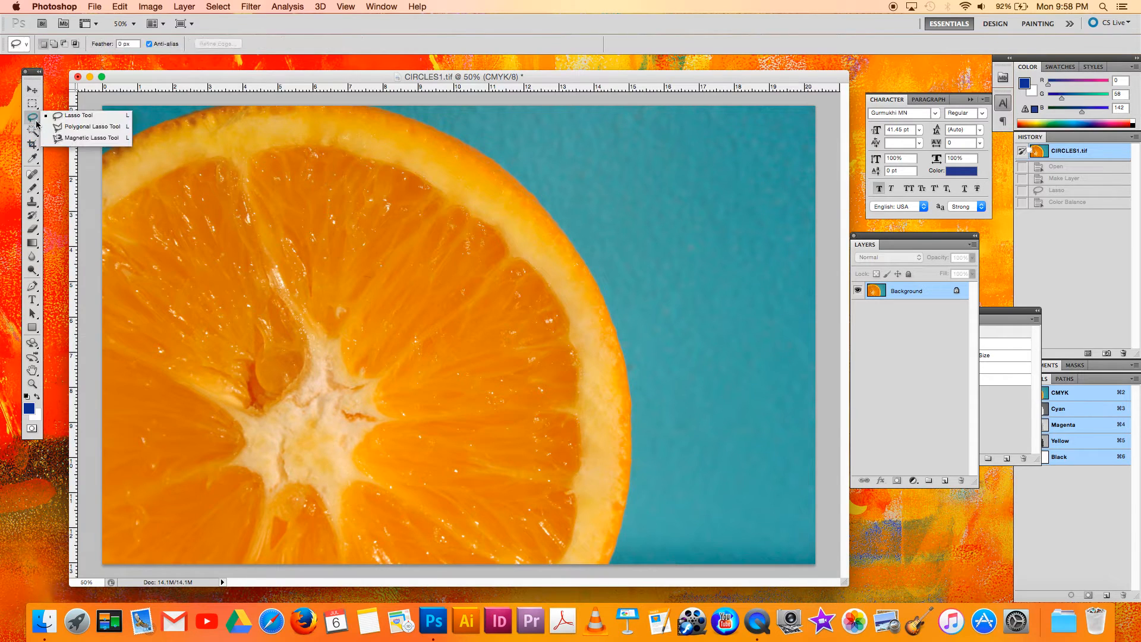
pyautogui.click(58, 127)
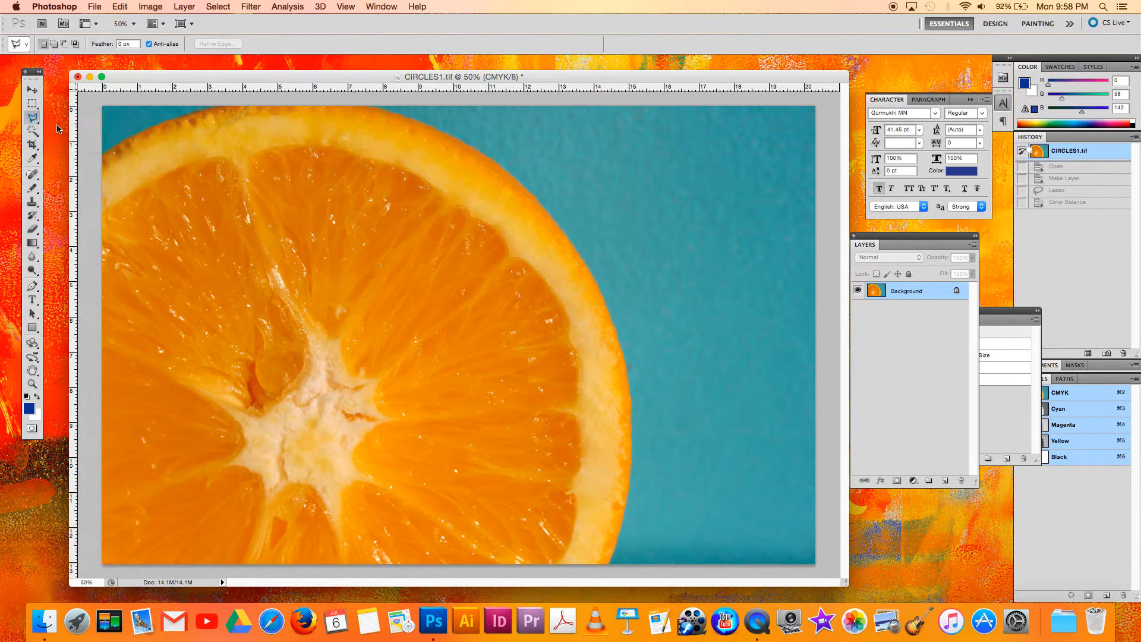
pyautogui.click(103, 151)
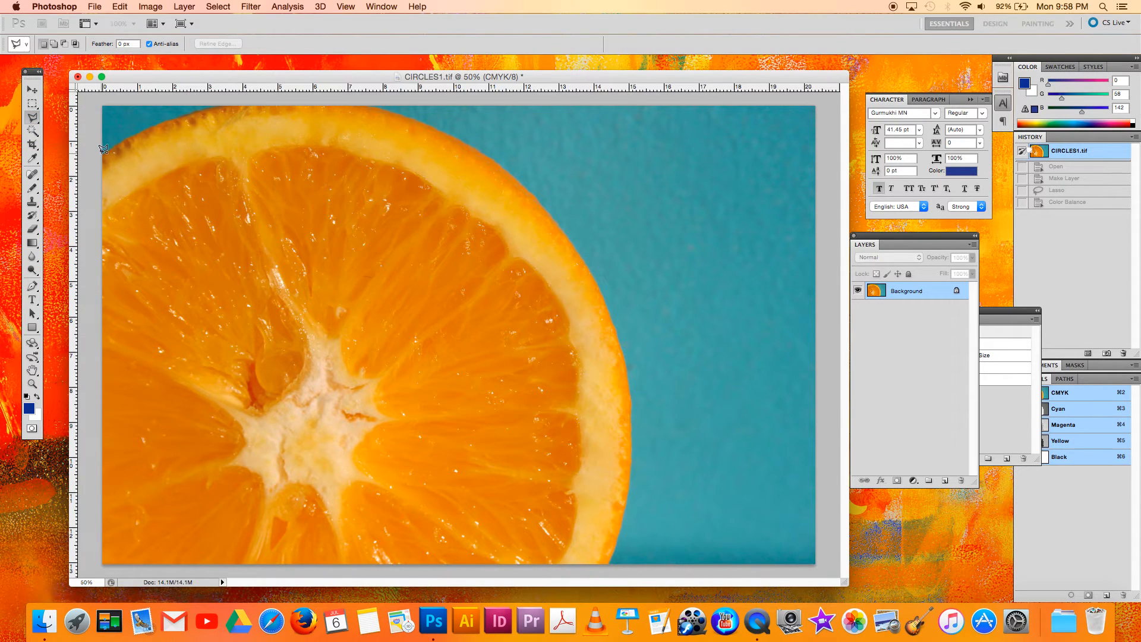
pyautogui.click(280, 112)
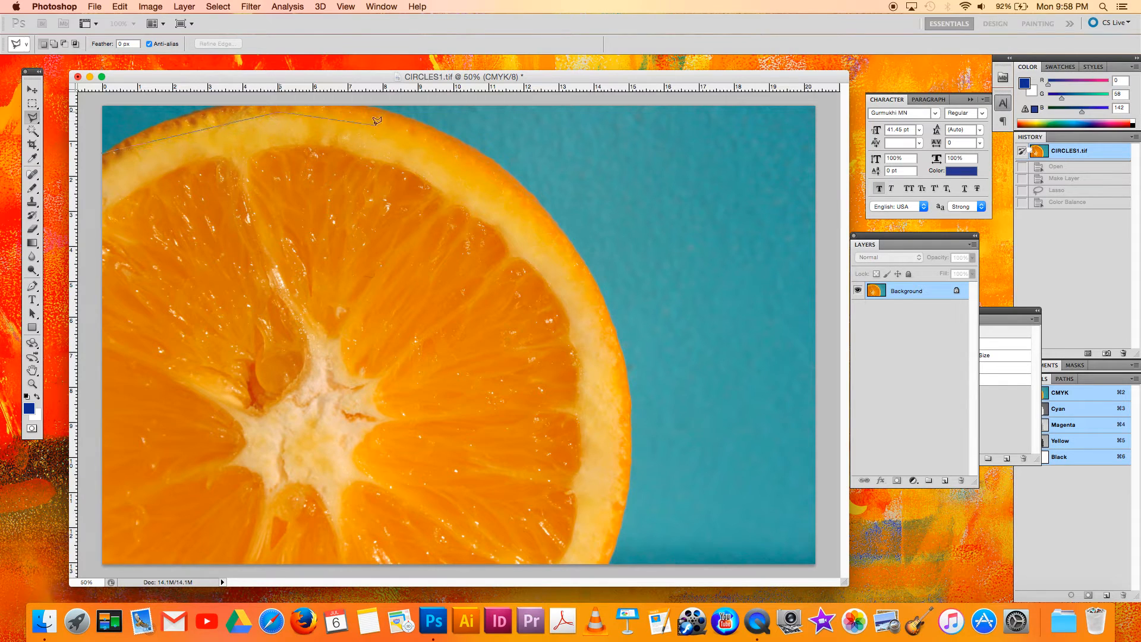
pyautogui.click(421, 159)
pyautogui.click(596, 304)
pyautogui.click(627, 479)
pyautogui.click(441, 542)
pyautogui.click(178, 378)
pyautogui.click(135, 144)
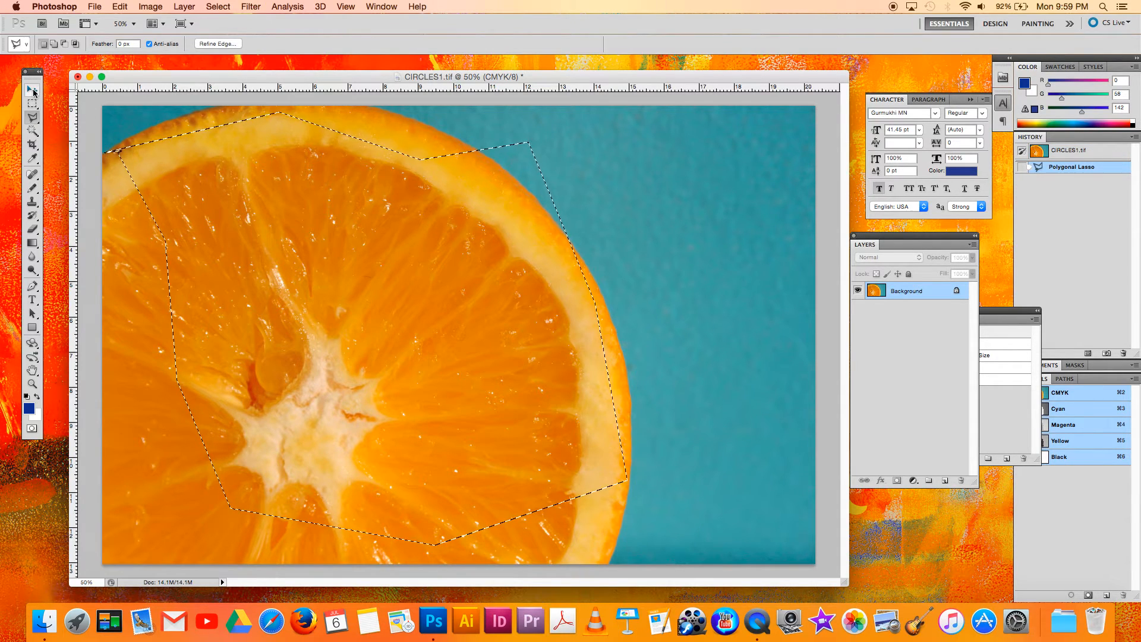
# Try moving the polygonal selection's contents diagonally across the image, and undo the move.
pyautogui.press('v')
pyautogui.moveTo(254, 178)
pyautogui.mouseDown()
pyautogui.moveTo(451, 204)
pyautogui.moveTo(520, 194)
pyautogui.moveTo(387, 252)
pyautogui.moveTo(457, 204)
pyautogui.moveTo(389, 223)
pyautogui.mouseUp()
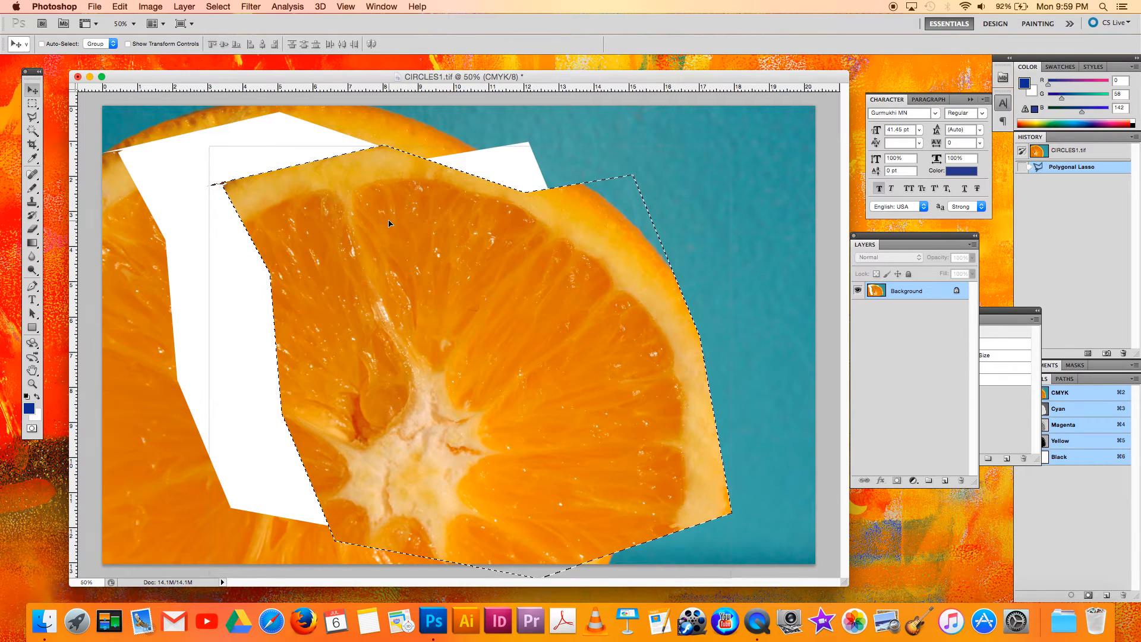
pyautogui.press('super+z')
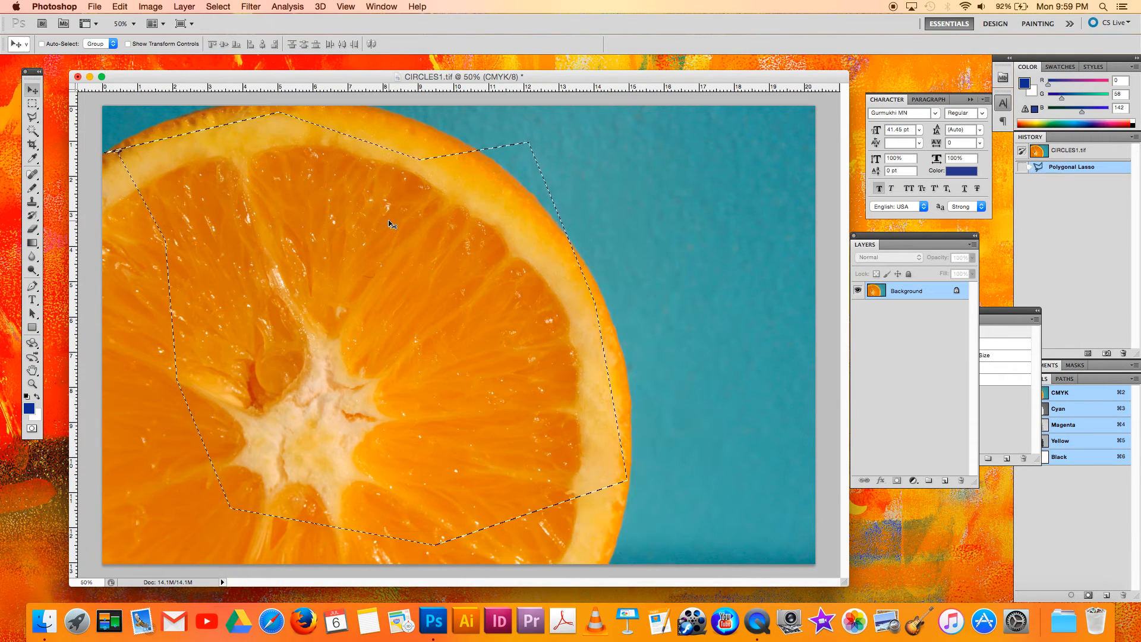
# Apply a Color Balance of +94 toward red to the polygonal selection, and revert the image to its opened state.
pyautogui.press('super+b')
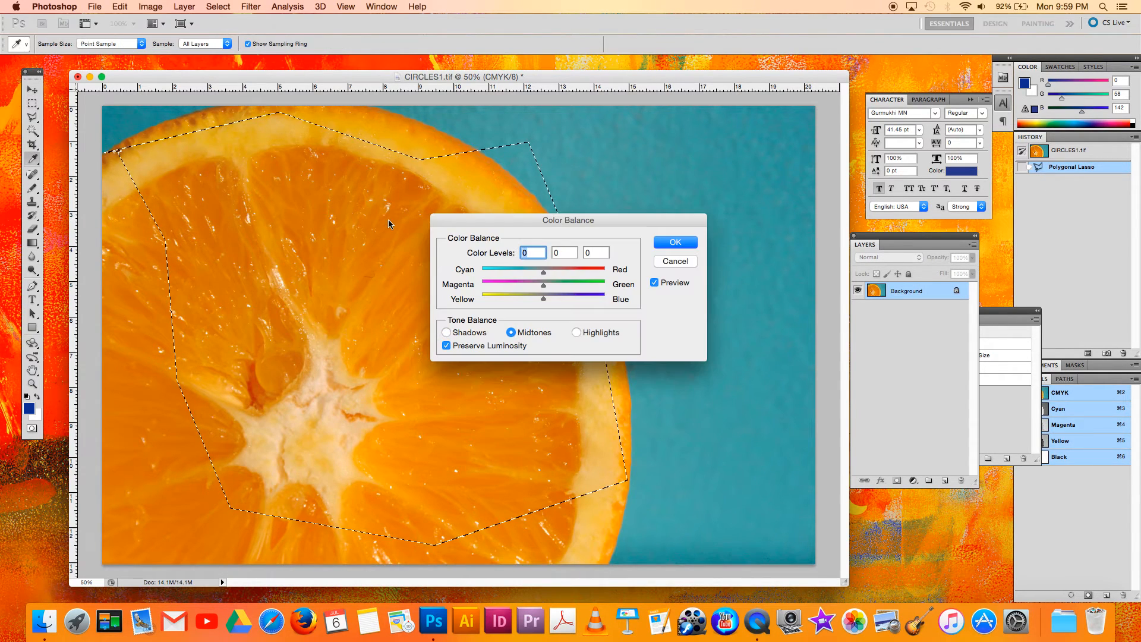
pyautogui.moveTo(543, 272); pyautogui.dragTo(602, 274)
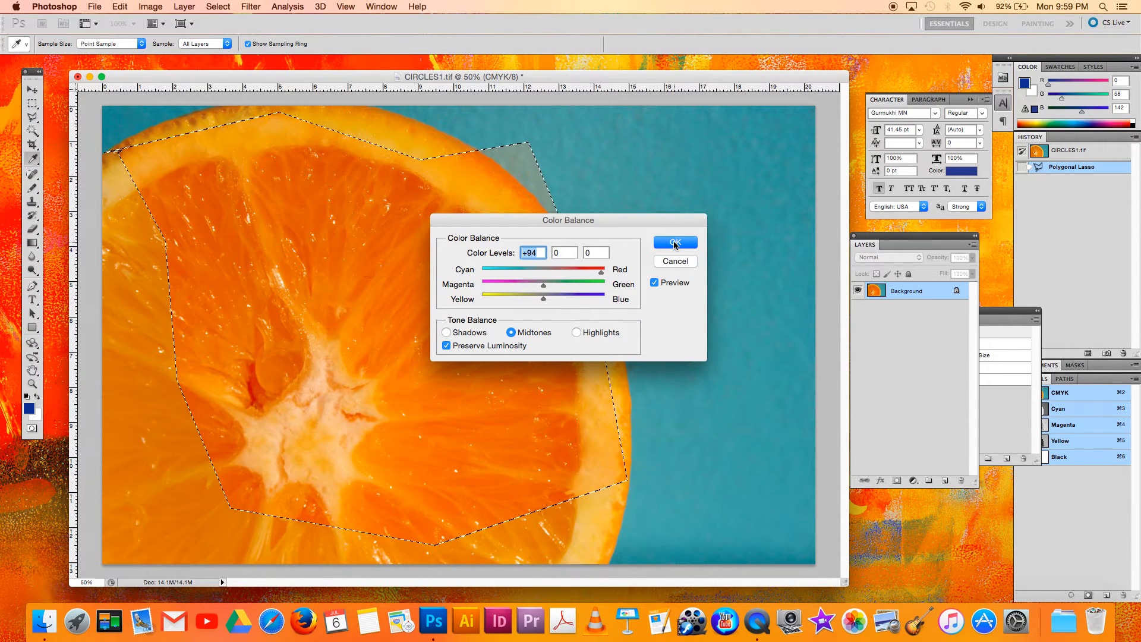
pyautogui.click(674, 243)
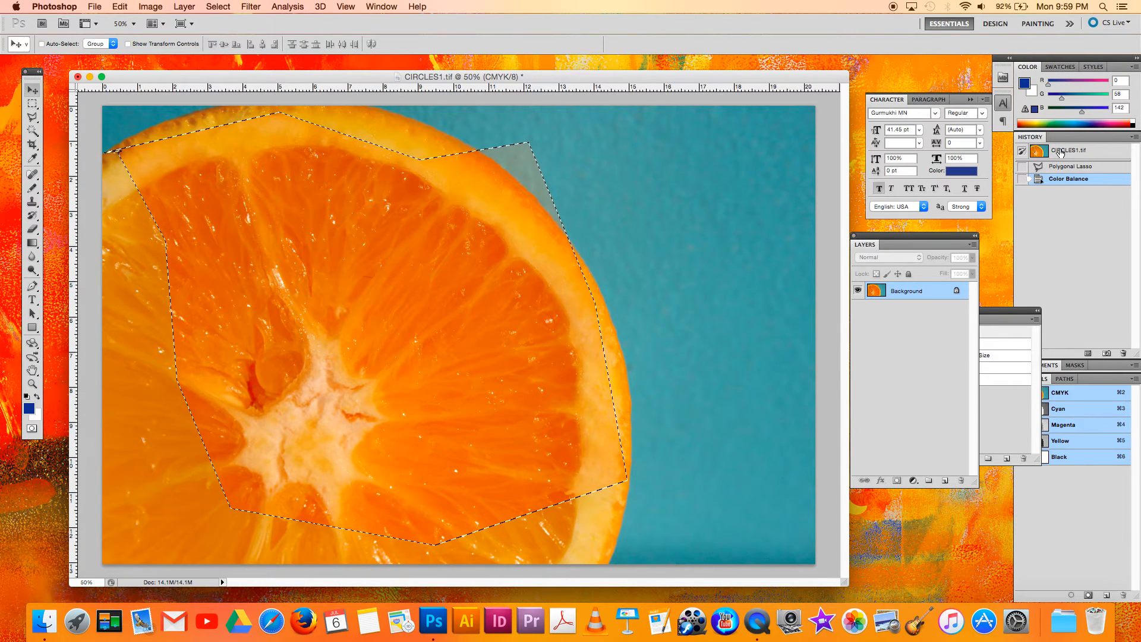
pyautogui.click(1061, 153)
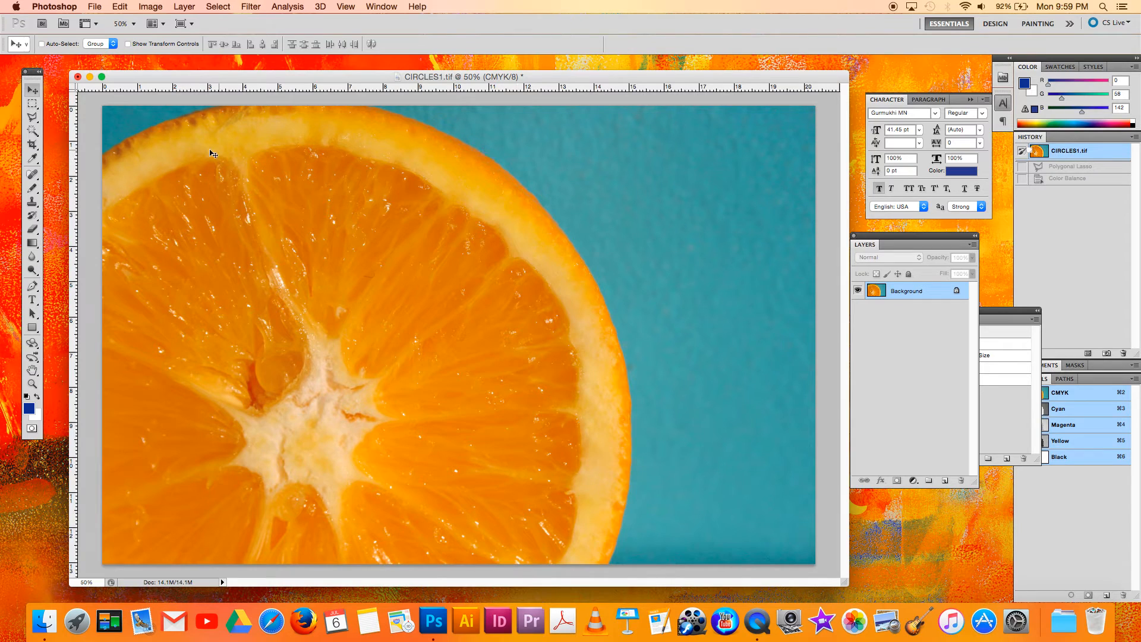
# Trace the orange slice's edge with the Magnetic Lasso Tool and close the selection at its starting point.
pyautogui.moveTo(33, 117); pyautogui.dragTo(43, 139)
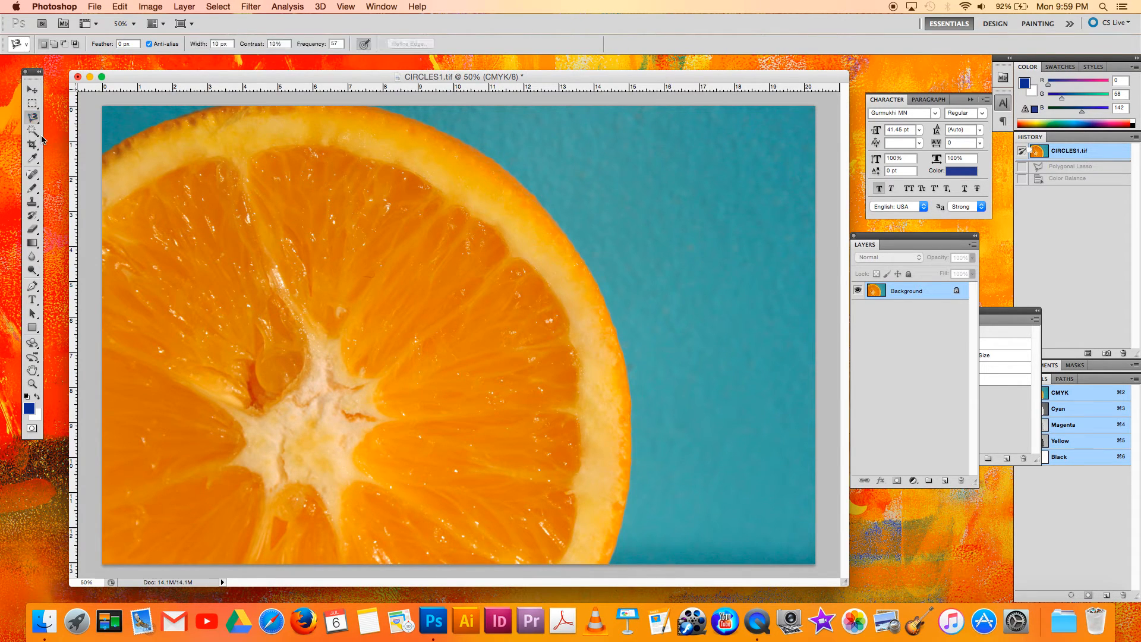
pyautogui.click(103, 149)
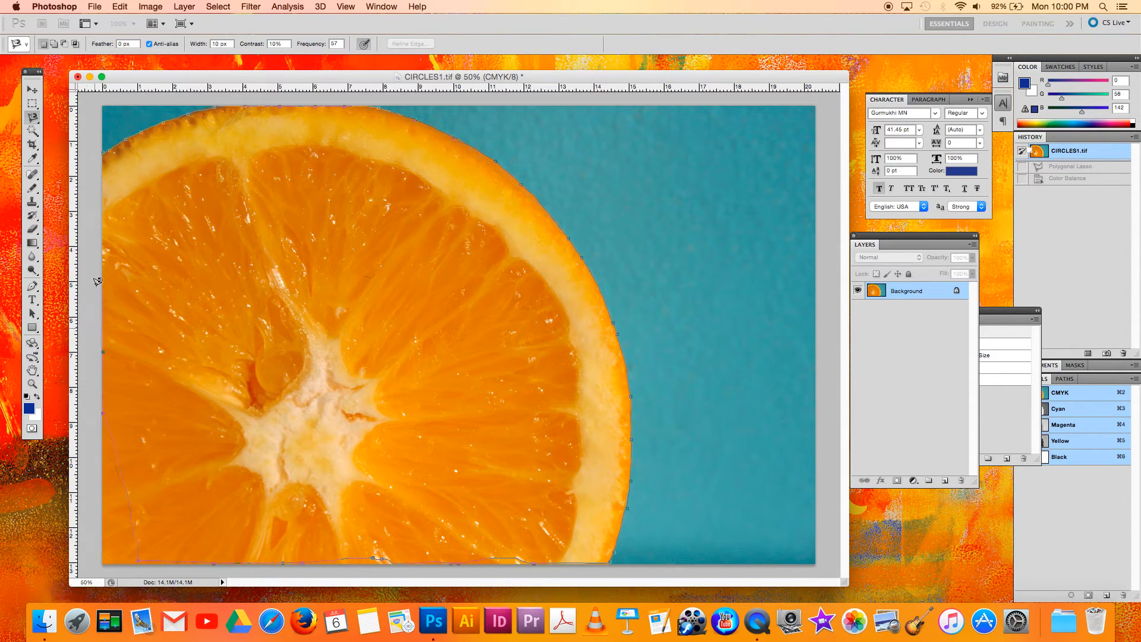
pyautogui.click(104, 147)
# Try moving the magnetically selected orange slice, and revert the image to its opened state.
pyautogui.click(32, 89)
pyautogui.moveTo(274, 175)
pyautogui.mouseDown()
pyautogui.moveTo(398, 210)
pyautogui.moveTo(334, 161)
pyautogui.moveTo(297, 185)
pyautogui.moveTo(237, 180)
pyautogui.moveTo(273, 156)
pyautogui.mouseUp()
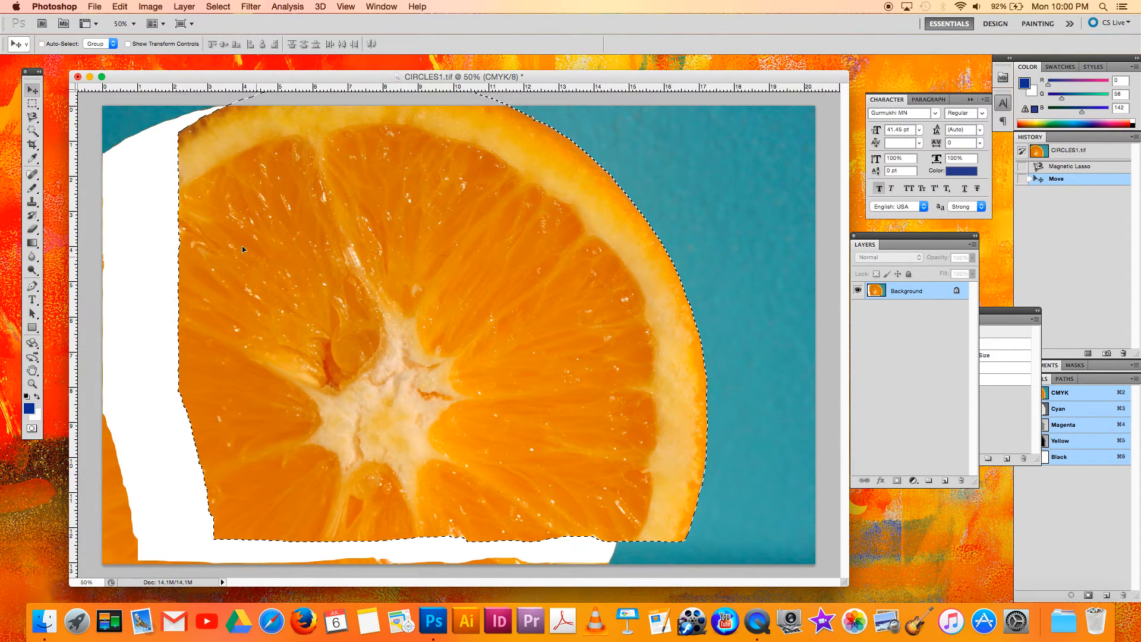
pyautogui.click(1073, 155)
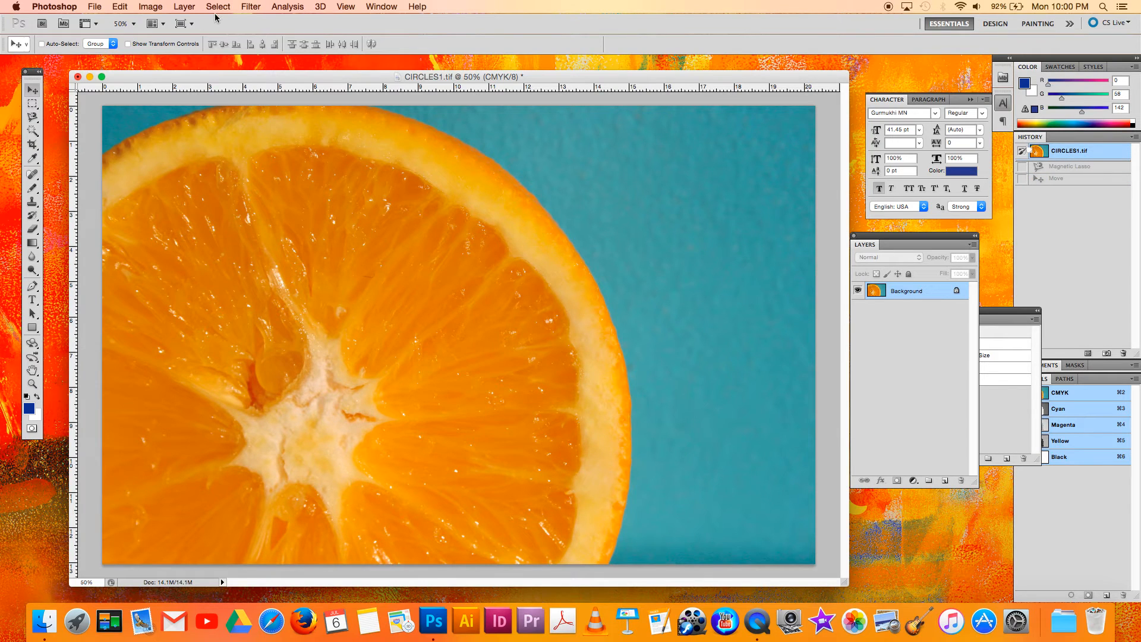
# Select the teal background on both sides of the orange slice with the Magic Wand Tool at tolerance 32.
pyautogui.click(38, 133)
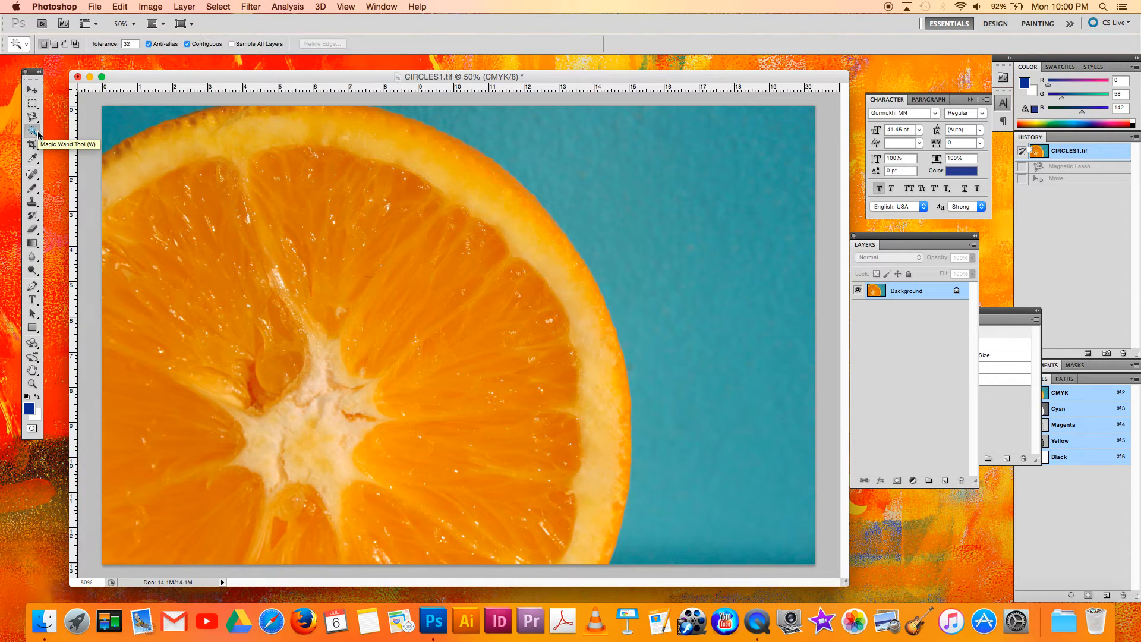
pyautogui.click(716, 213)
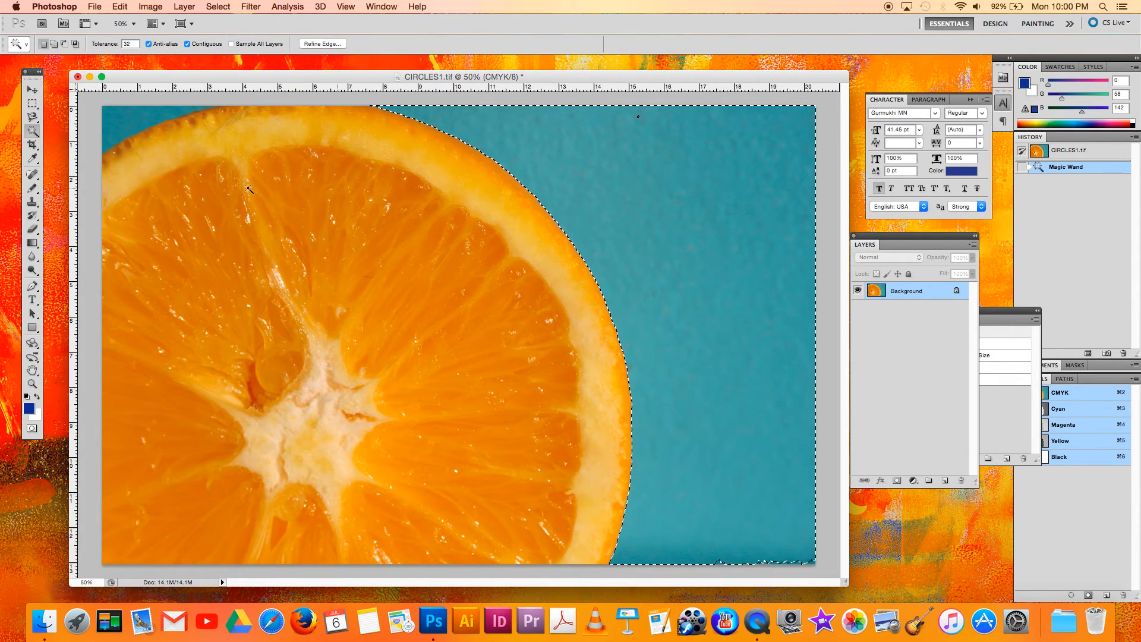
pyautogui.keyDown('shift'); pyautogui.click(123, 126); pyautogui.keyUp('shift')
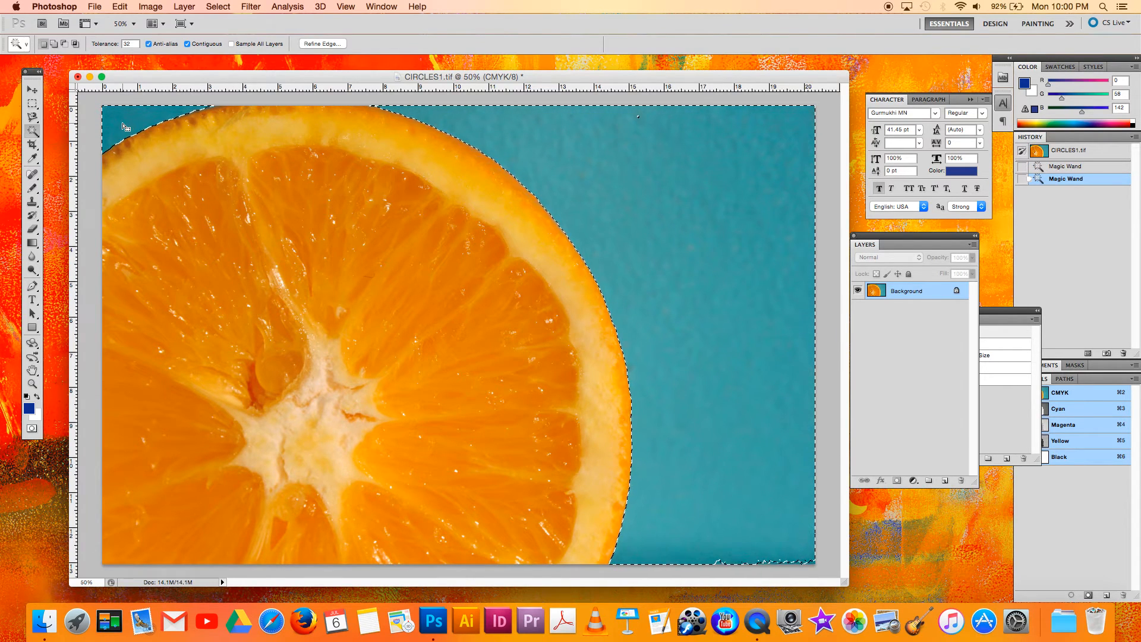
# Fill the selected background with the blue foreground color in Normal mode at 100% opacity, and undo the fill.
pyautogui.hotkey('shift', 'BackSpace')
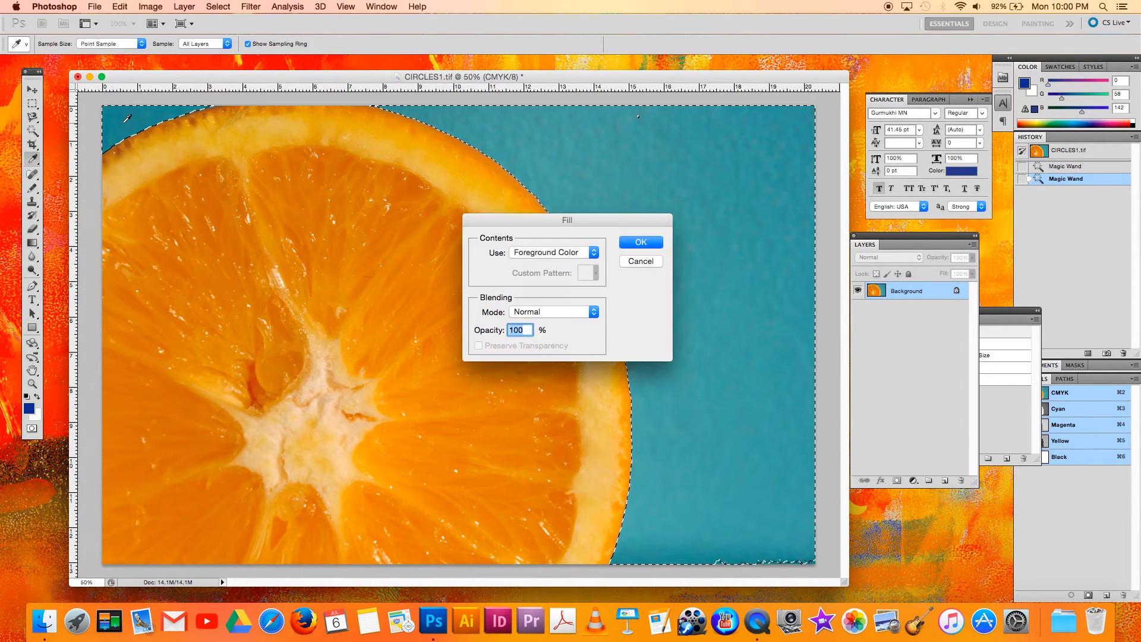
pyautogui.click(630, 244)
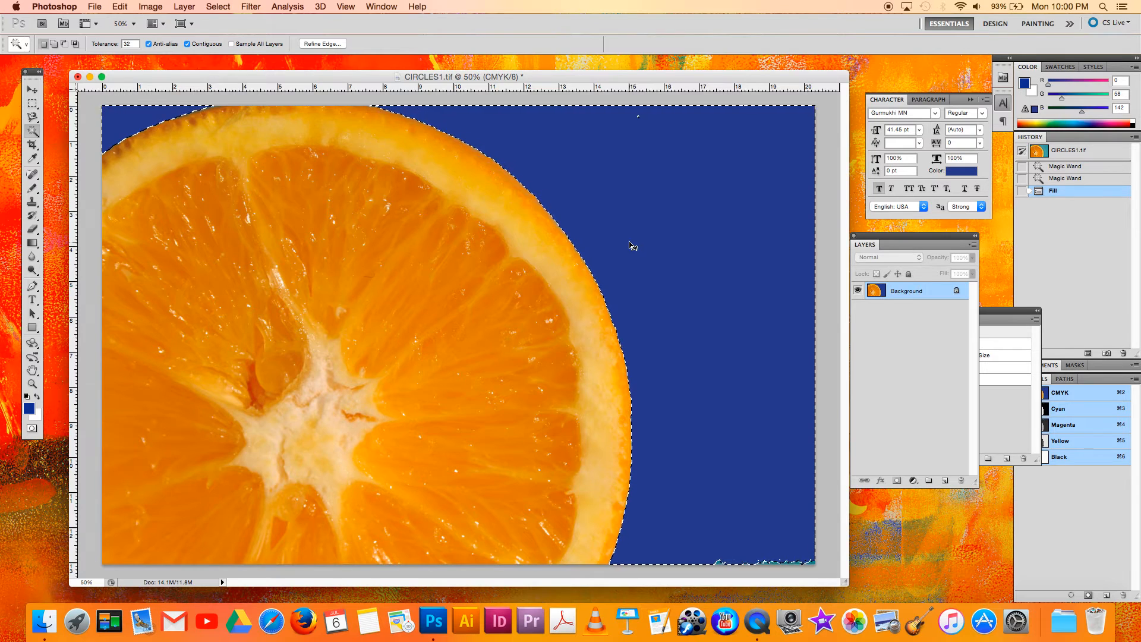
pyautogui.press('super+z')
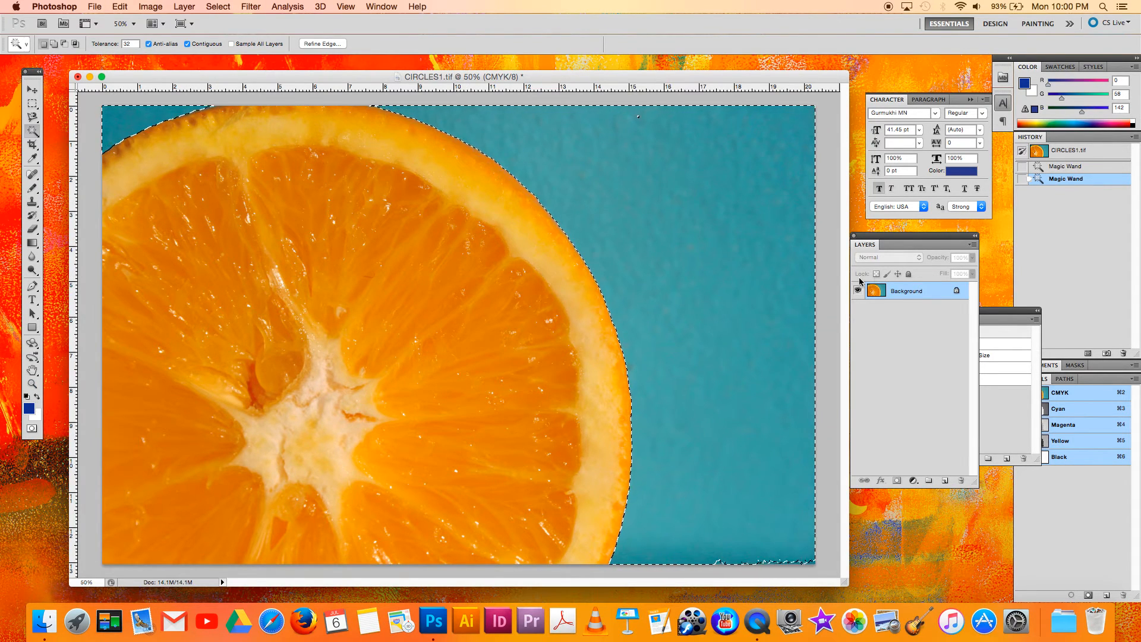
# Convert the locked Background into an editable layer named Layer 0.
pyautogui.doubleClick(913, 292)
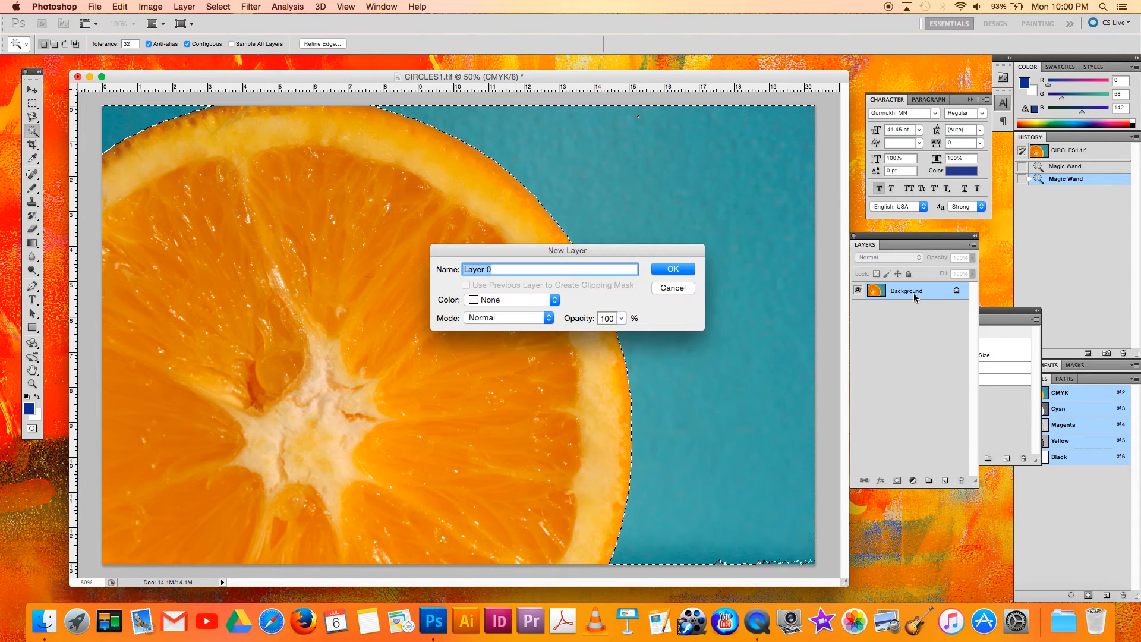
pyautogui.click(671, 270)
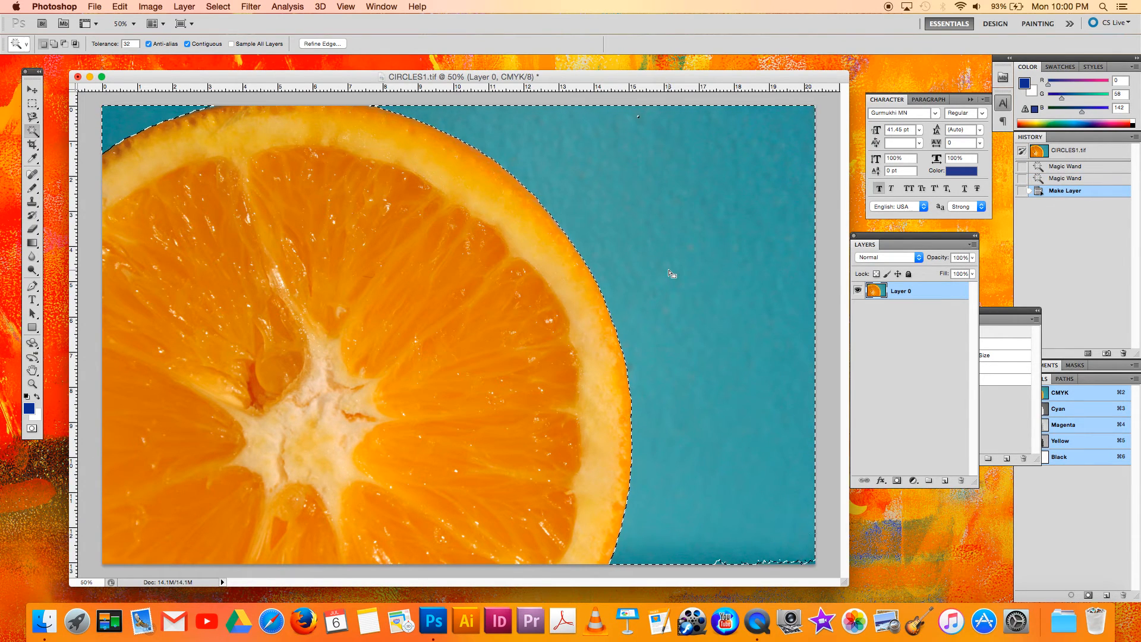
# Try deleting the selected teal background from Layer 0, undo the deletion and deselect.
pyautogui.press('Delete')
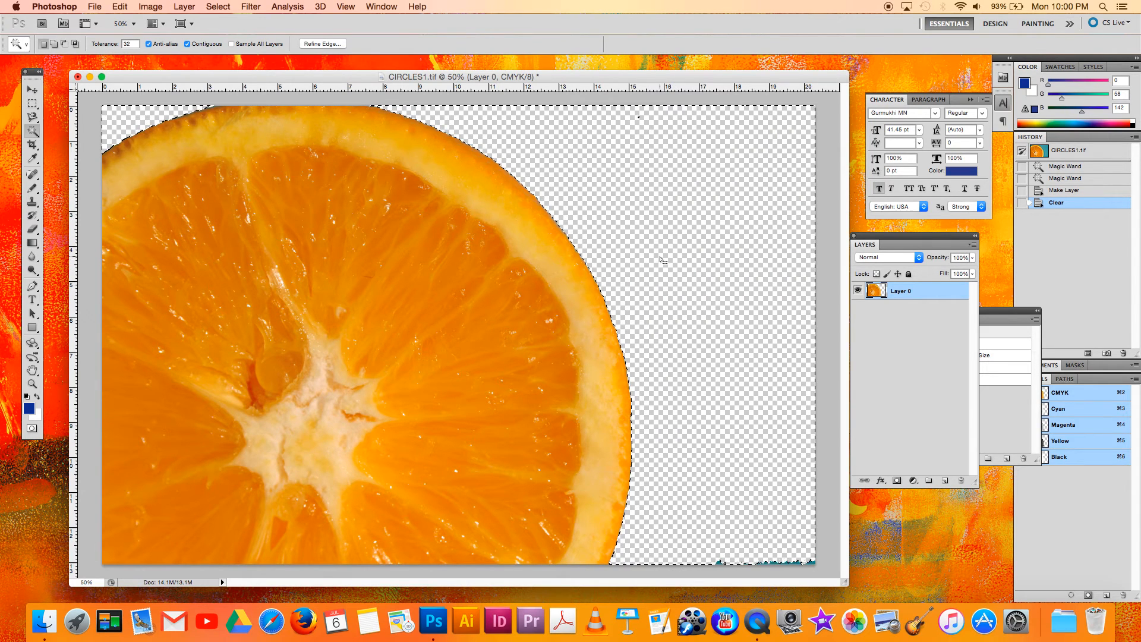
pyautogui.click(1063, 193)
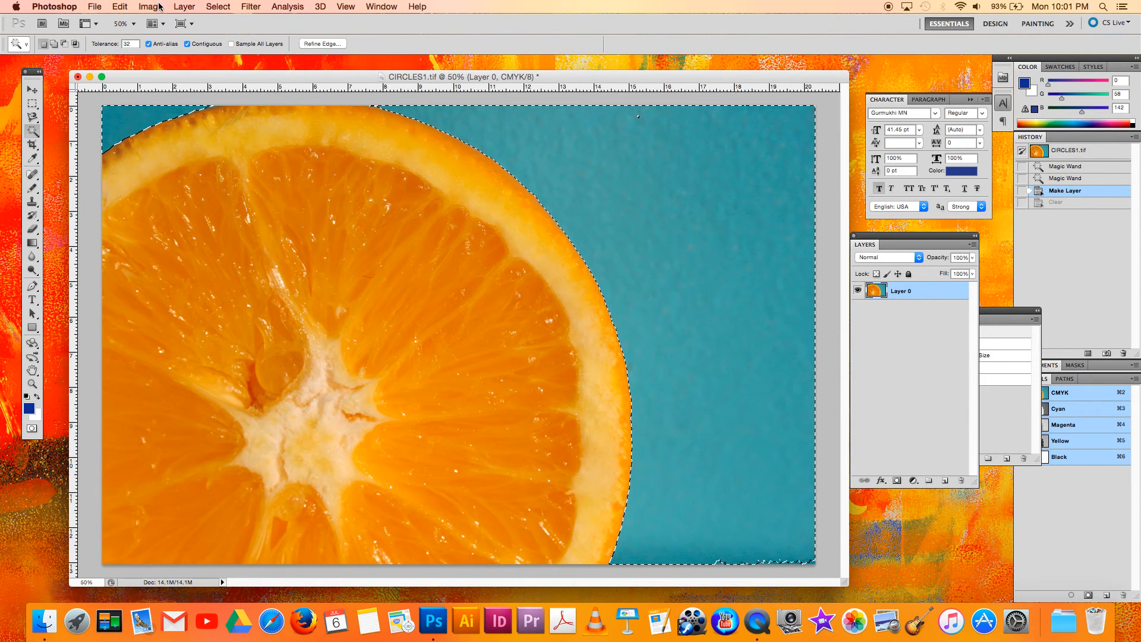
pyautogui.click(32, 103)
pyautogui.click(78, 160)
# Select both teal background areas with the Magic Wand Tool and invert the selection onto the orange slice.
pyautogui.click(32, 130)
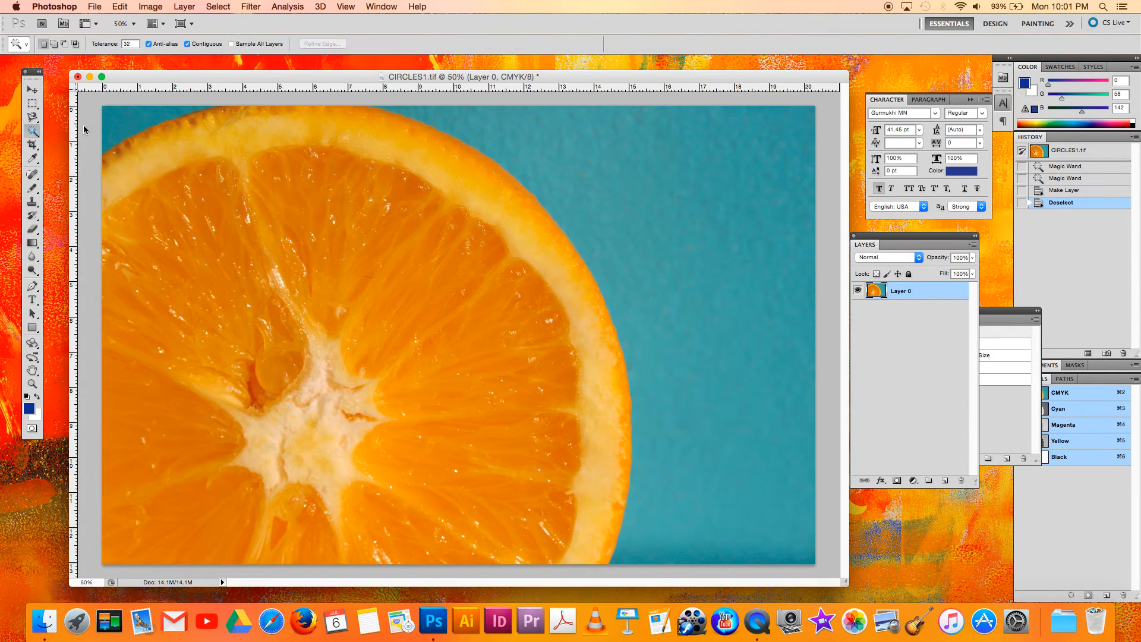
pyautogui.click(134, 127)
pyautogui.keyDown('shift'); pyautogui.click(630, 169); pyautogui.keyUp('shift')
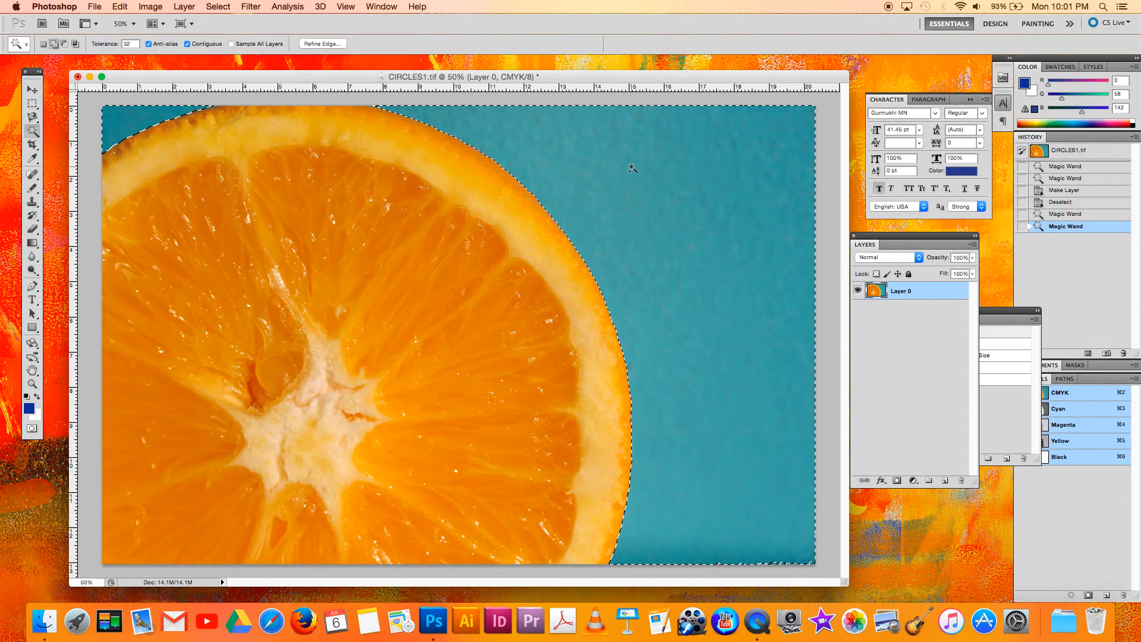
pyautogui.click(150, 6)
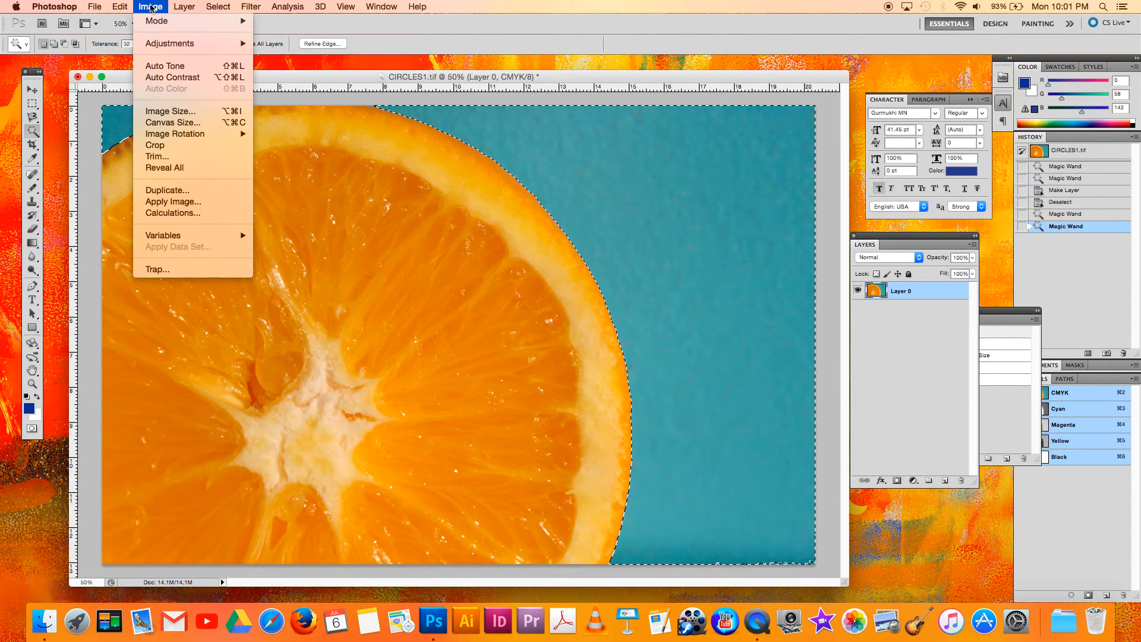
pyautogui.moveTo(218, 7)
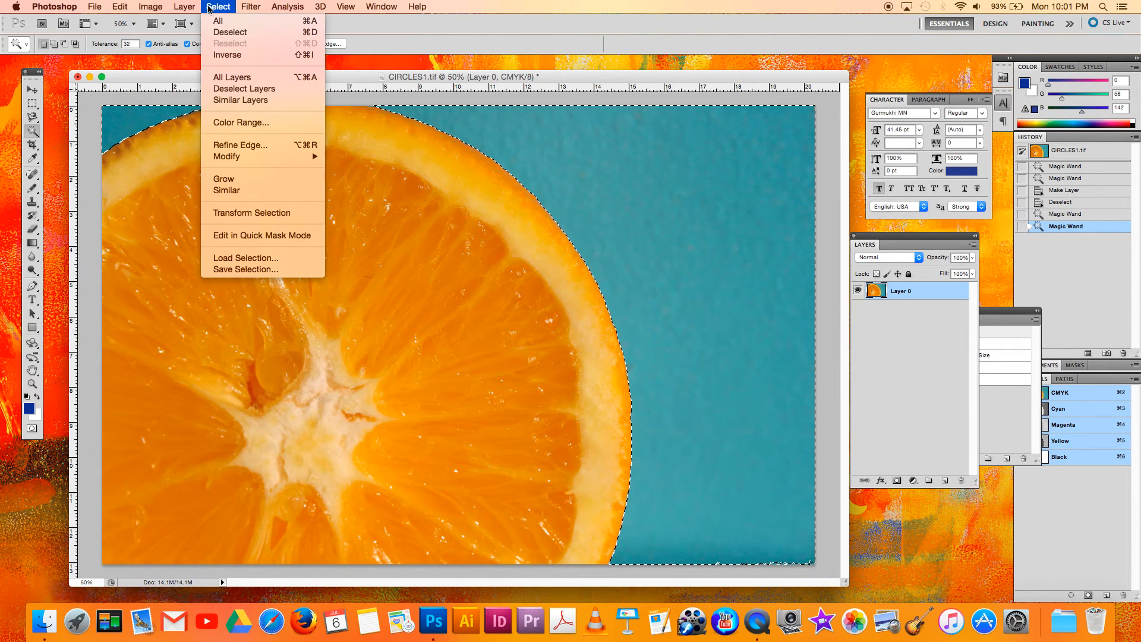
pyautogui.click(226, 55)
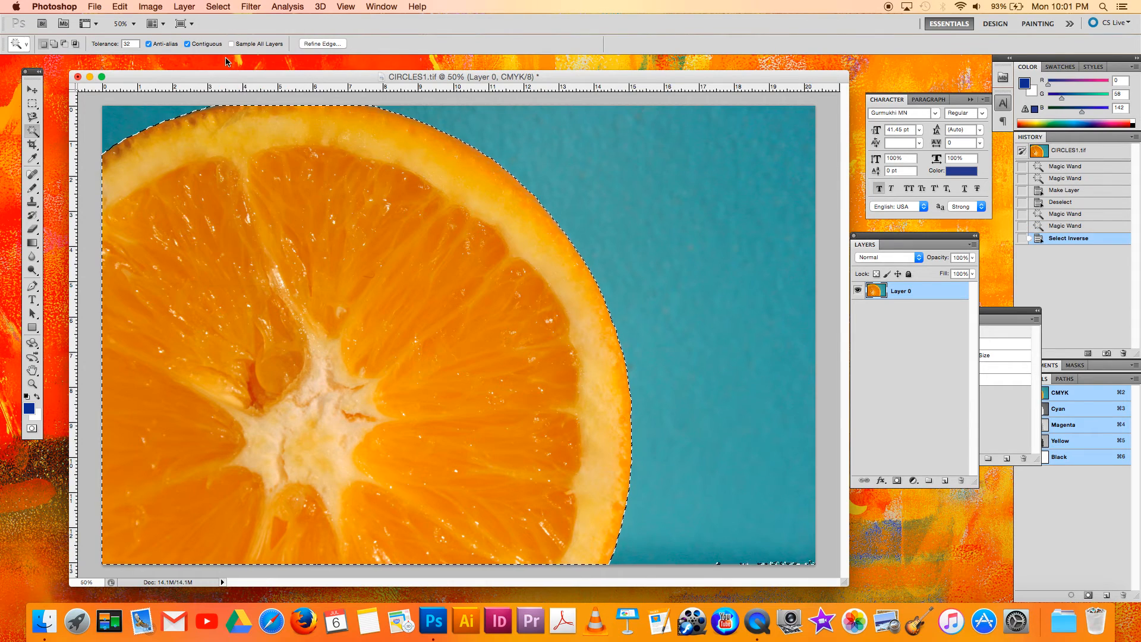
# Try moving the selected orange slice across the canvas, and step back in history to before the selection was inverted.
pyautogui.click(36, 92)
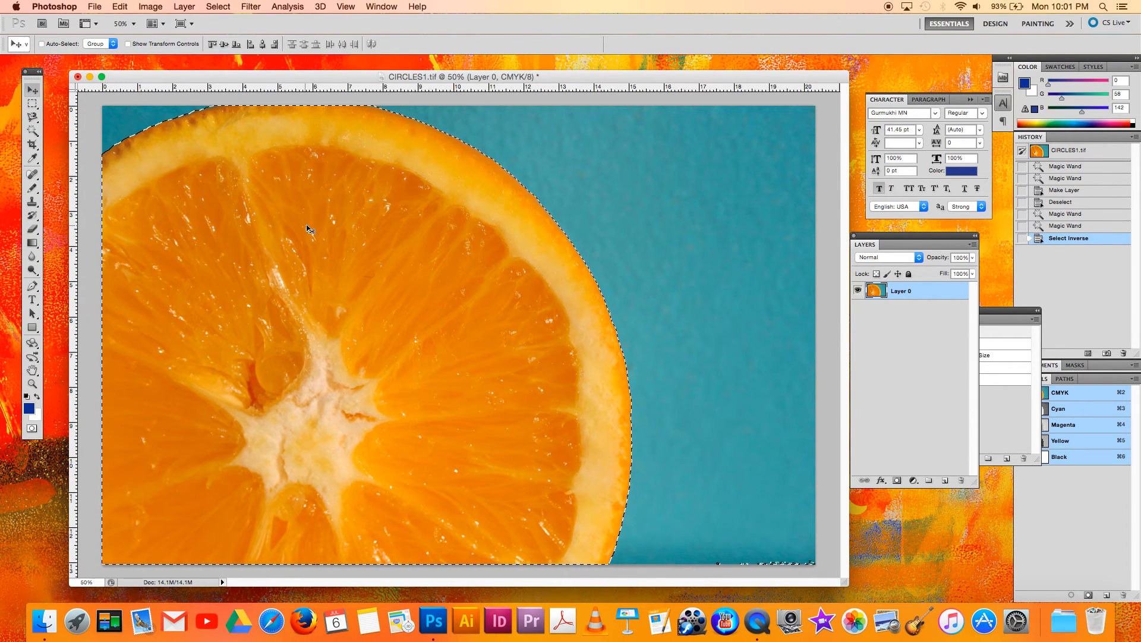
pyautogui.moveTo(339, 202); pyautogui.dragTo(370, 233)
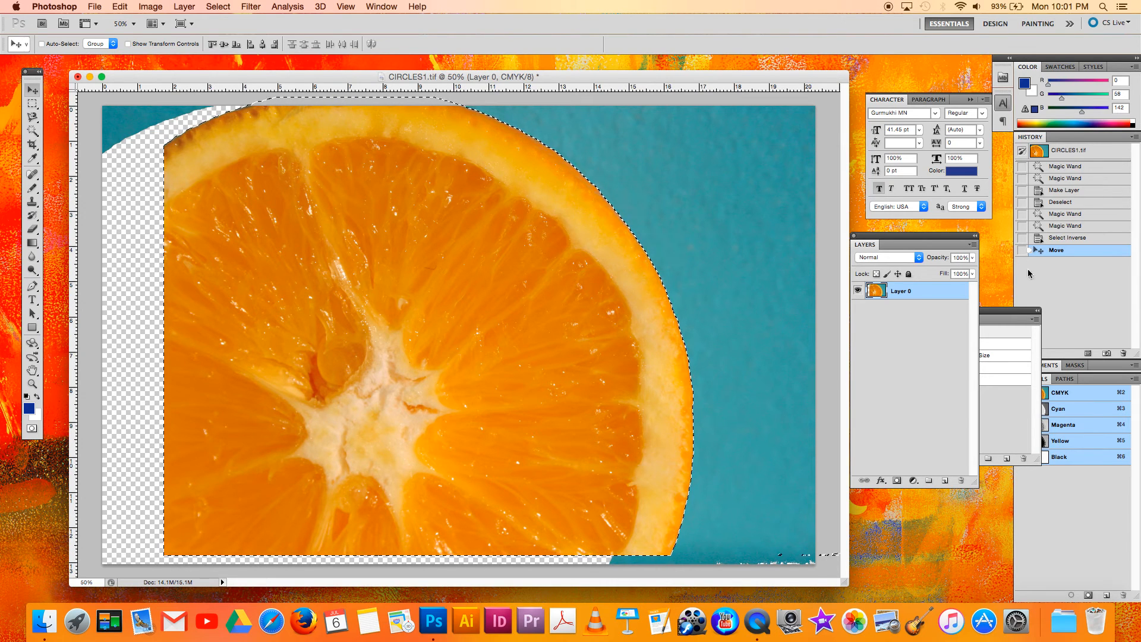
pyautogui.click(1062, 239)
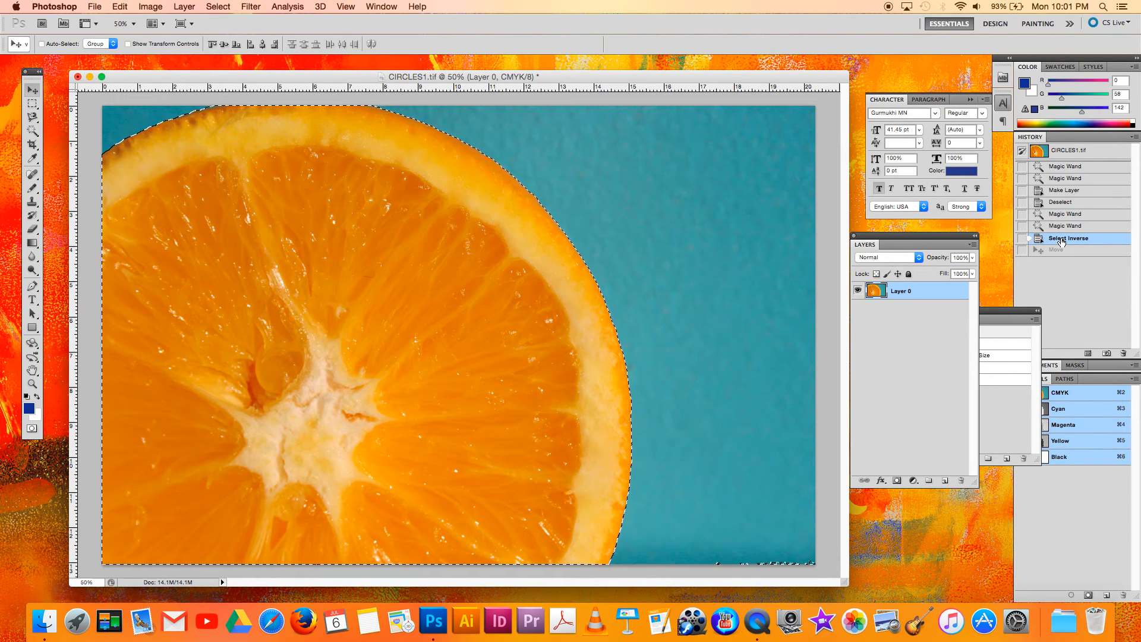
pyautogui.click(1060, 228)
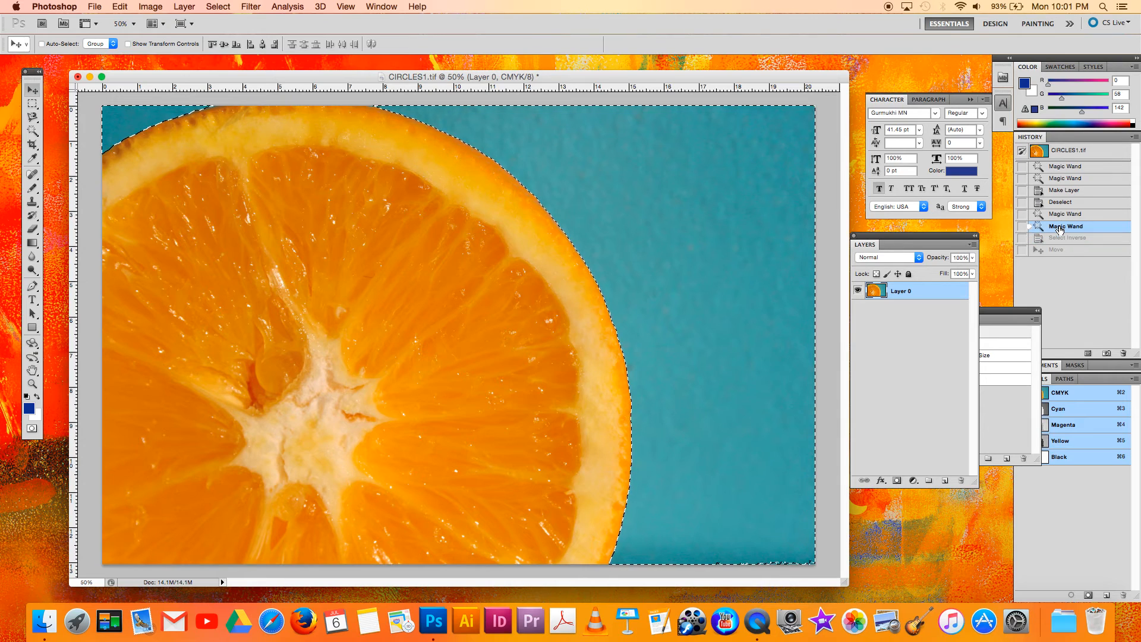
# Reselect both teal background areas with the Magic Wand Tool, delete them from Layer 0 and clear the selection.
pyautogui.click(33, 131)
pyautogui.press('super+d')
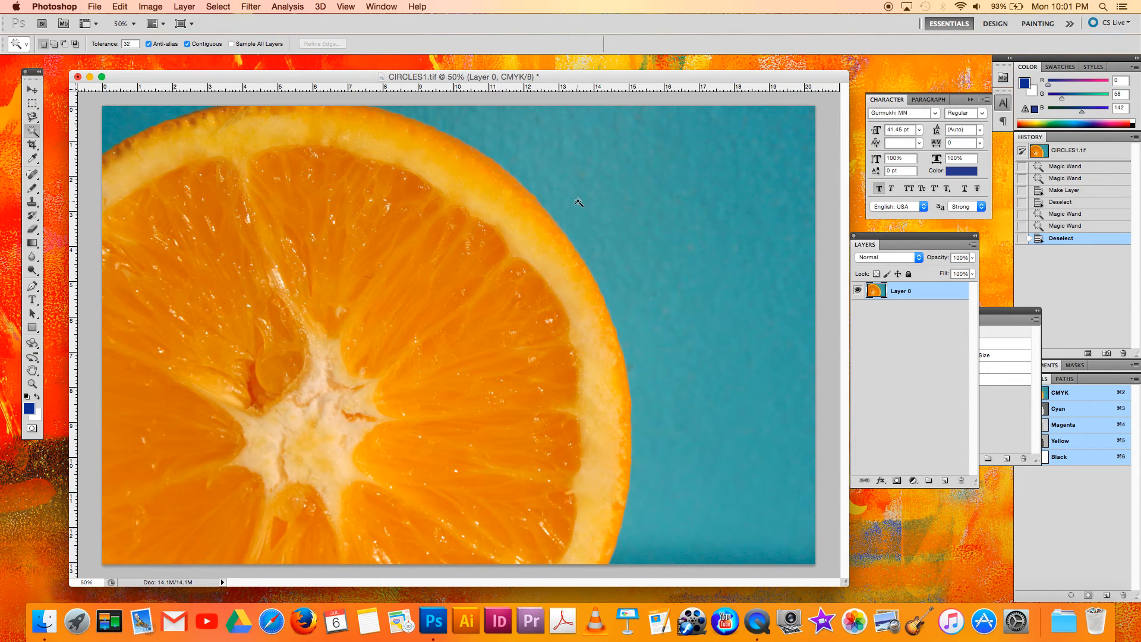
pyautogui.click(558, 159)
pyautogui.keyDown('shift'); pyautogui.click(139, 121); pyautogui.keyUp('shift')
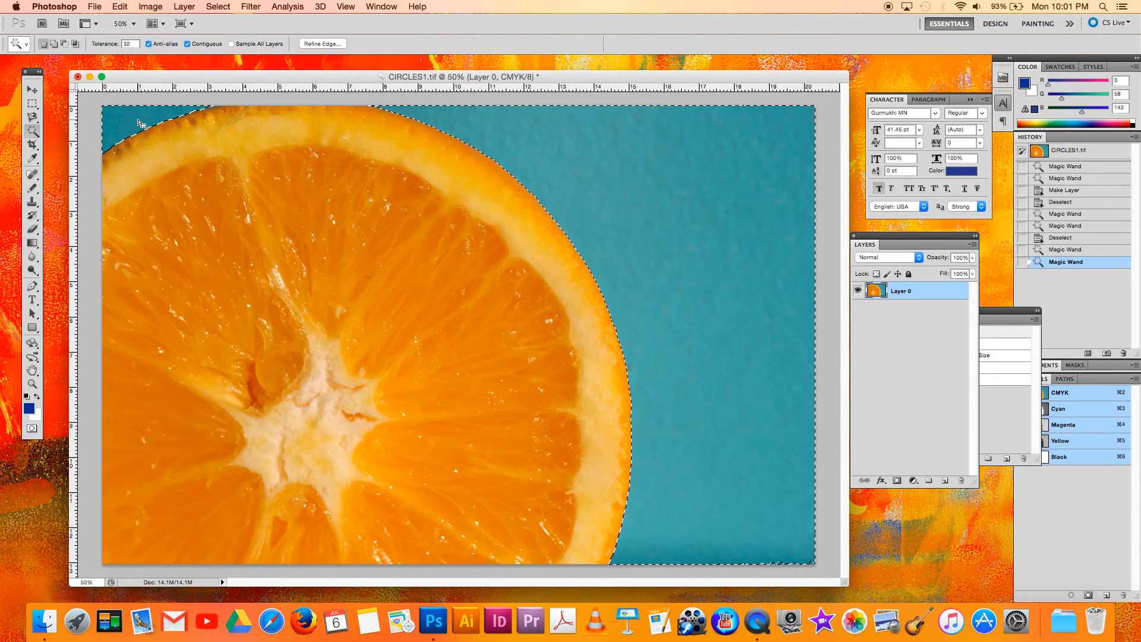
pyautogui.press('Delete')
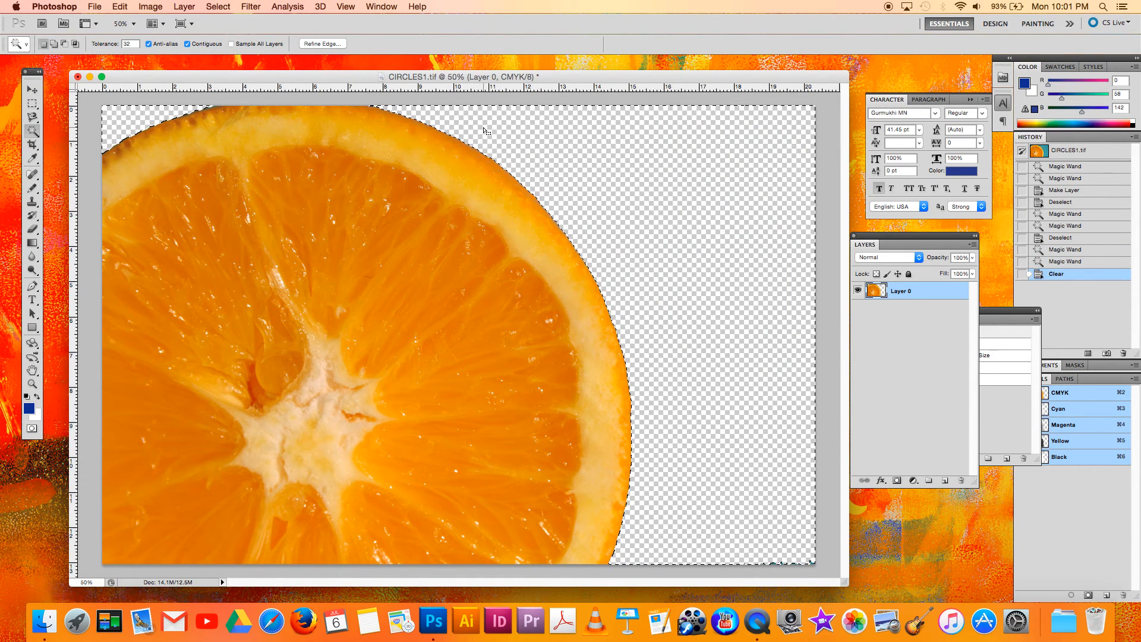
pyautogui.click(32, 90)
pyautogui.click(30, 105)
pyautogui.click(581, 148)
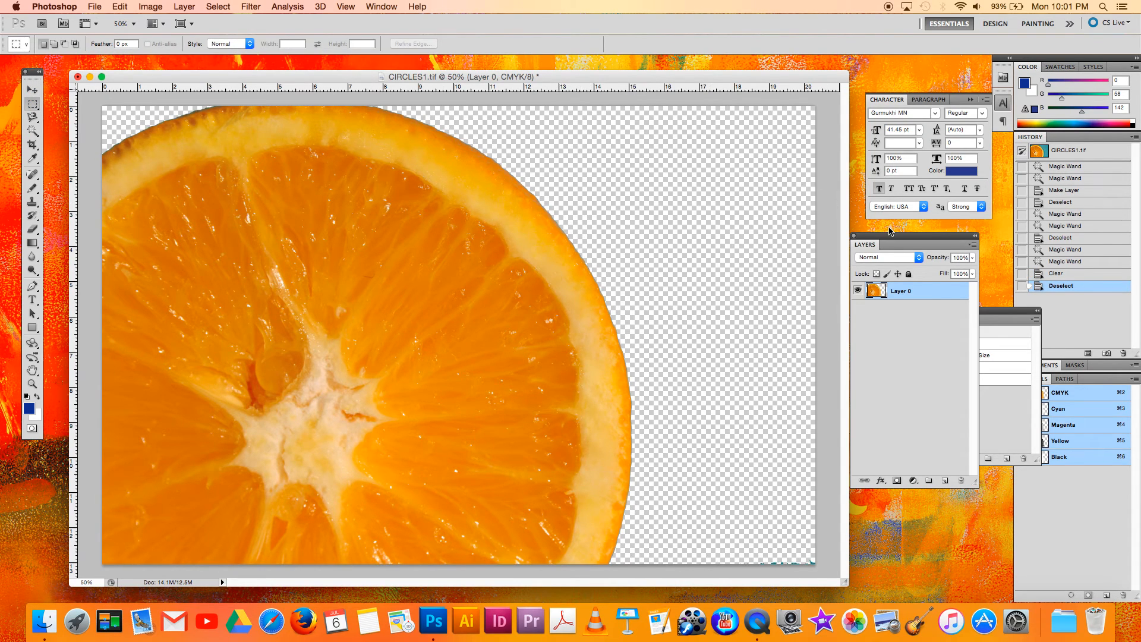
# Add a new layer named Layer 1 in Normal mode at 100% opacity.
pyautogui.click(972, 245)
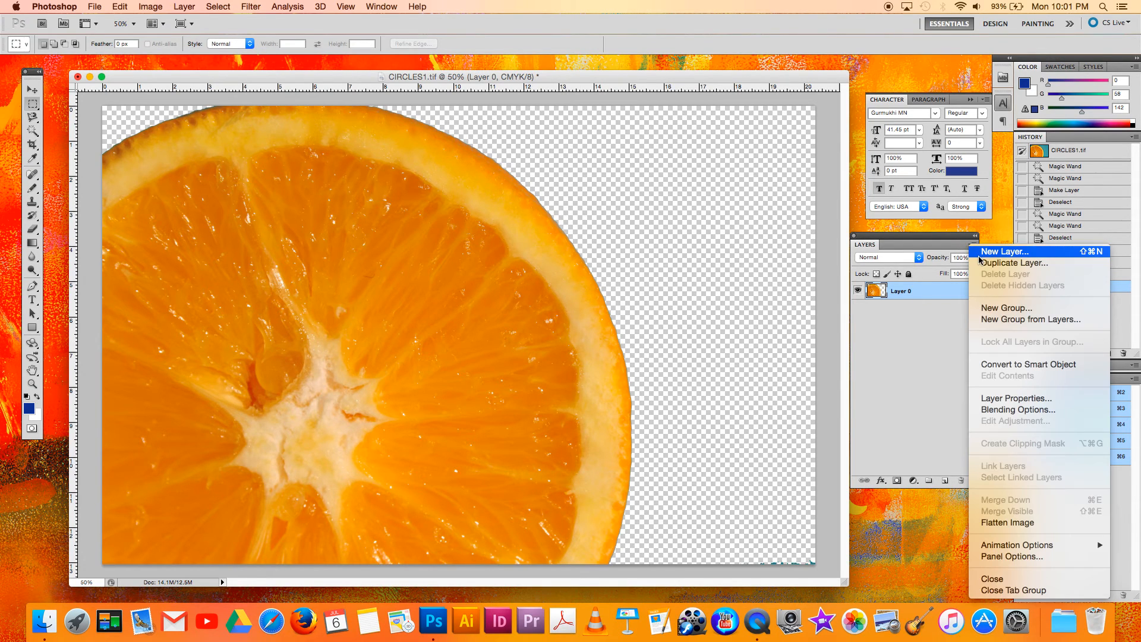
pyautogui.click(979, 254)
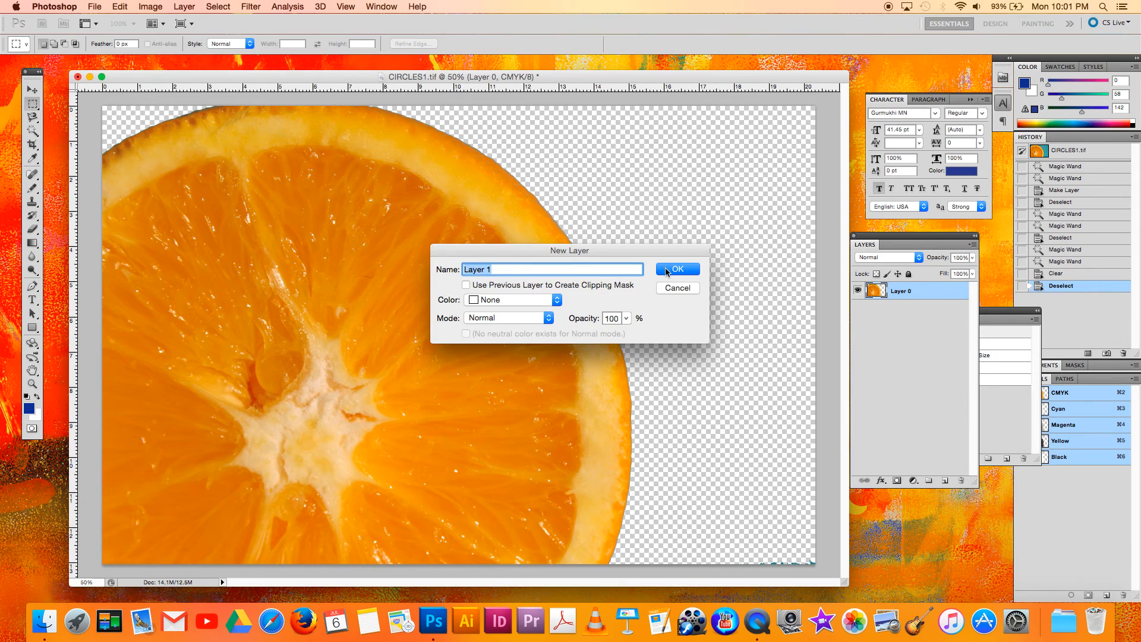
pyautogui.click(667, 270)
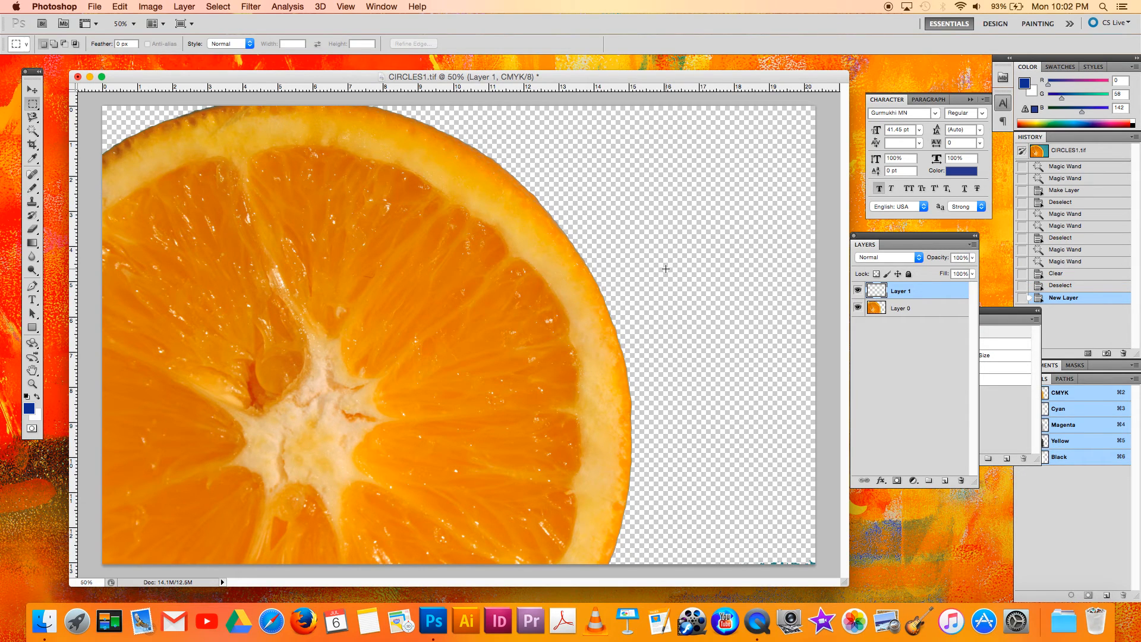
# Set the foreground color to teal #008e86.
pyautogui.click(28, 408)
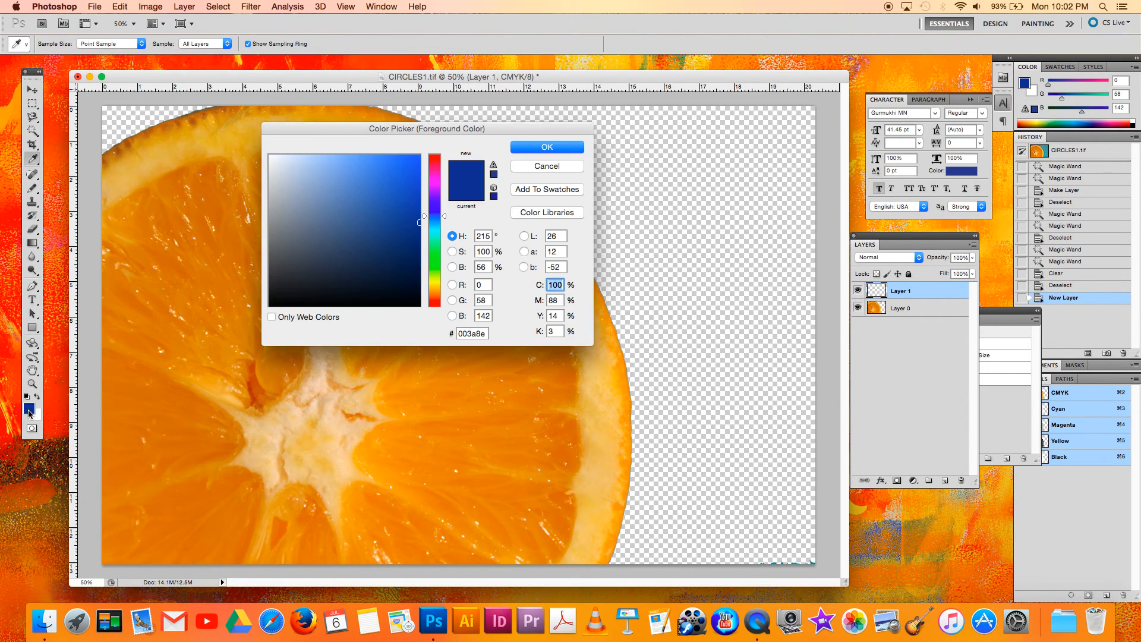
pyautogui.click(434, 231)
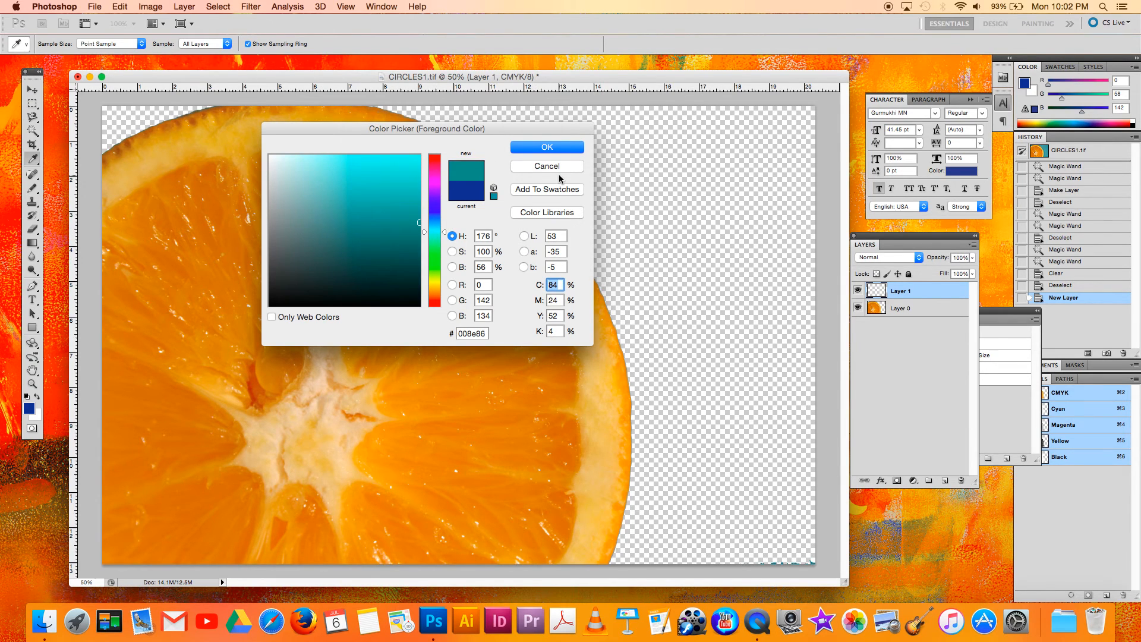
pyautogui.click(541, 147)
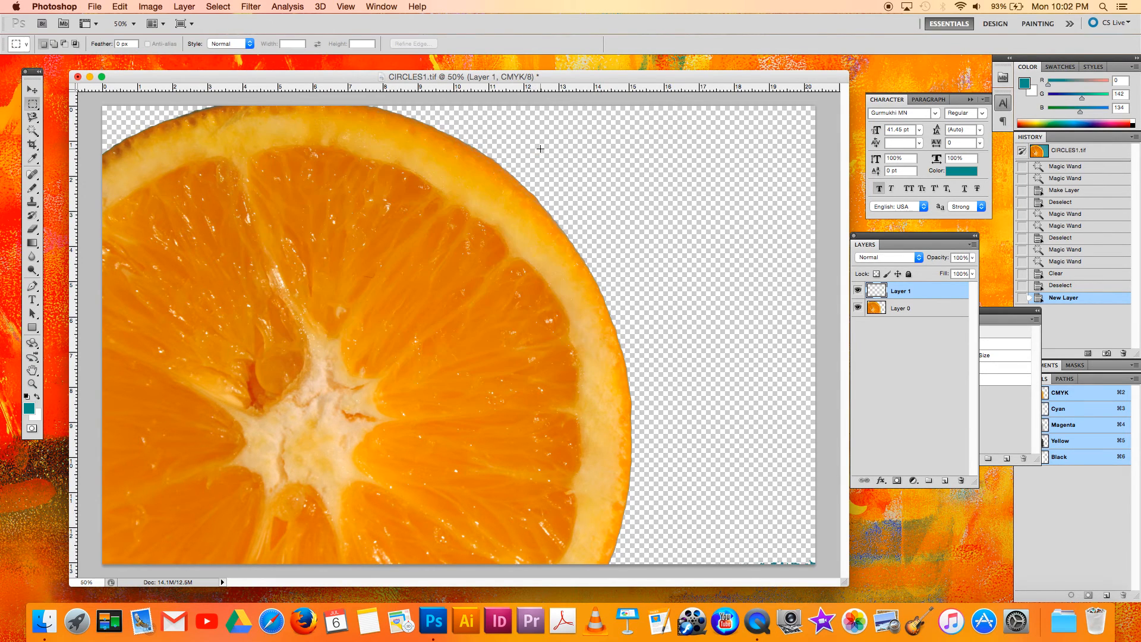
# Fill Layer 1 with the foreground color at 100% opacity and place it below Layer 0.
pyautogui.click(110, 7)
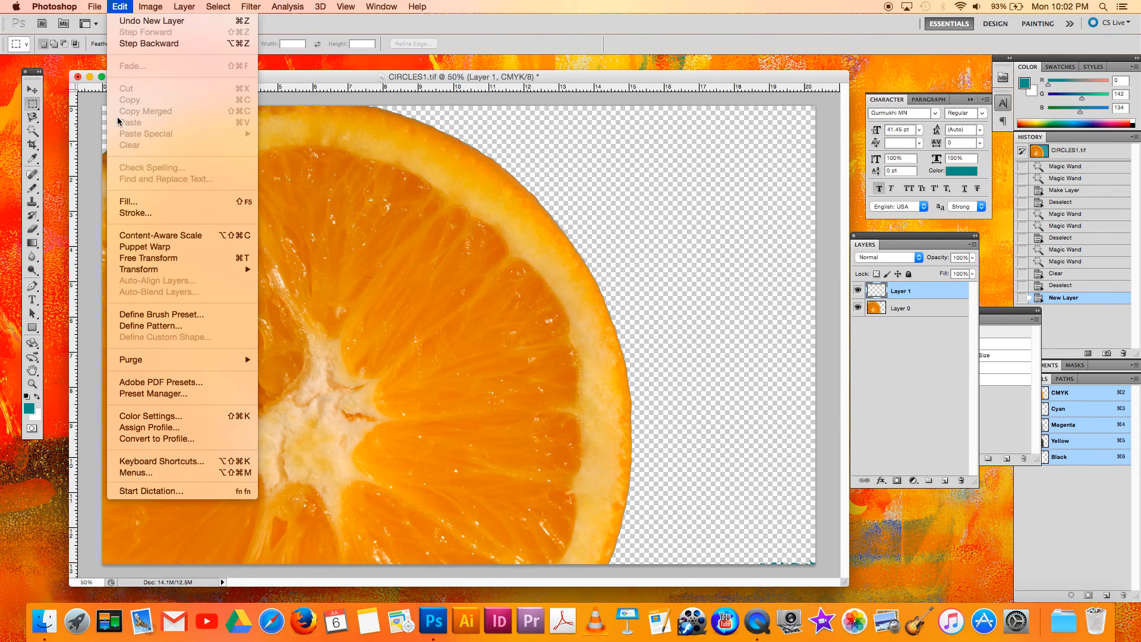
pyautogui.click(123, 202)
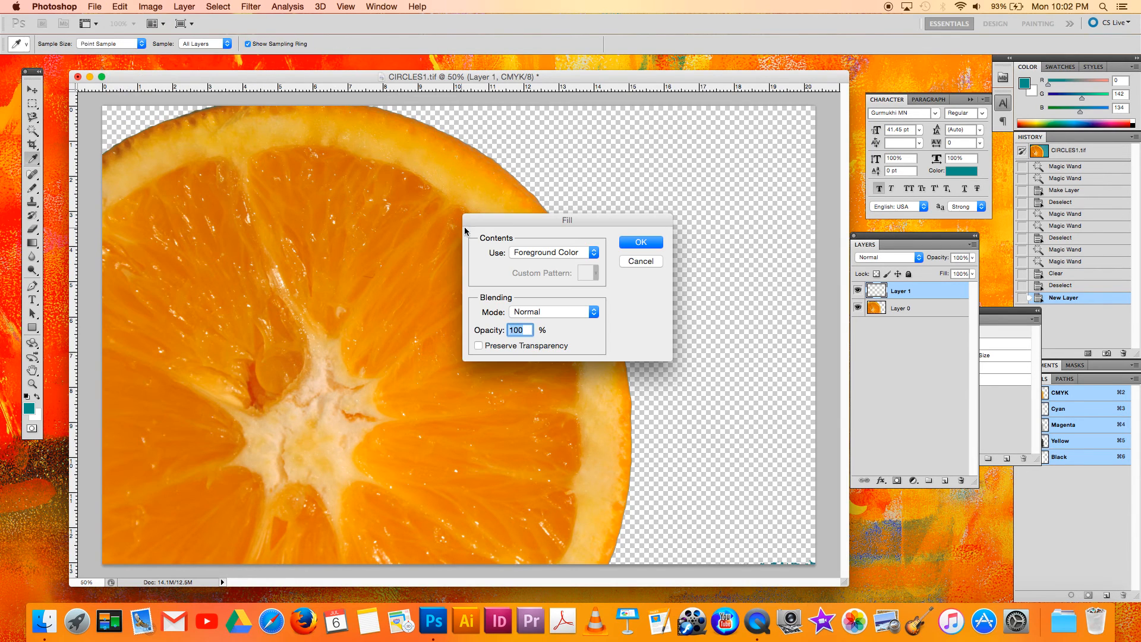
pyautogui.click(639, 248)
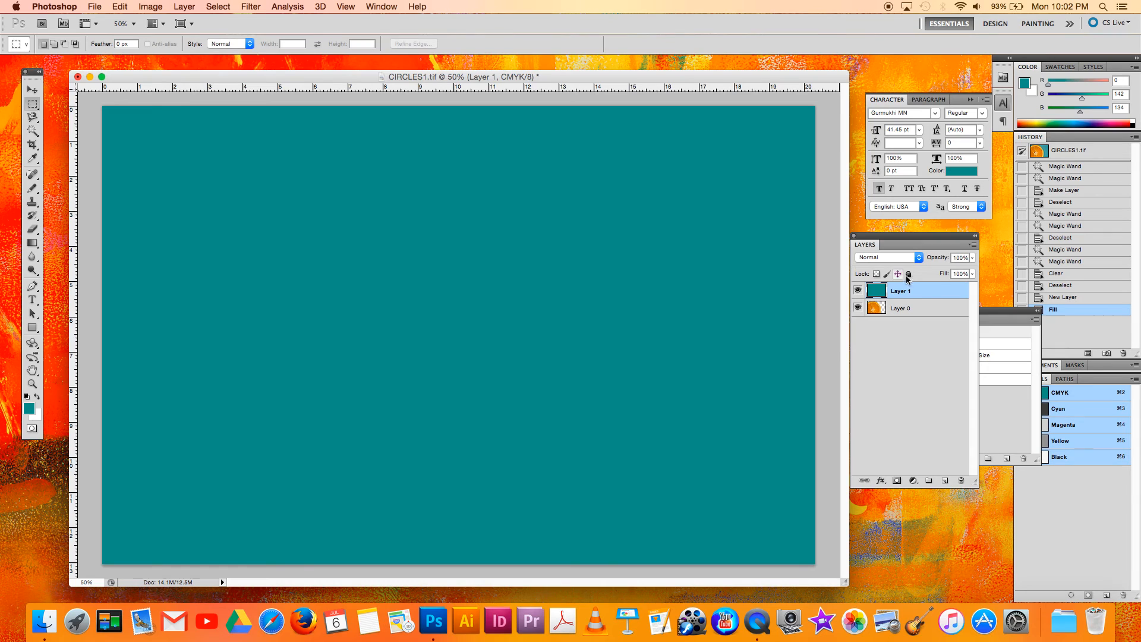
pyautogui.moveTo(901, 298); pyautogui.dragTo(904, 326)
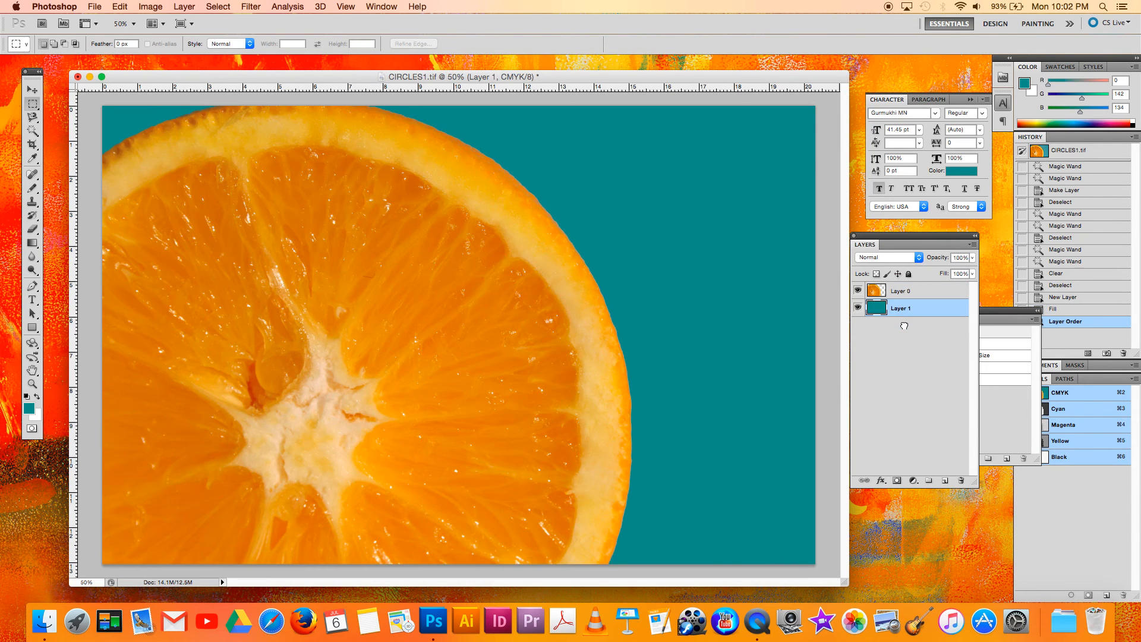
pyautogui.click(34, 95)
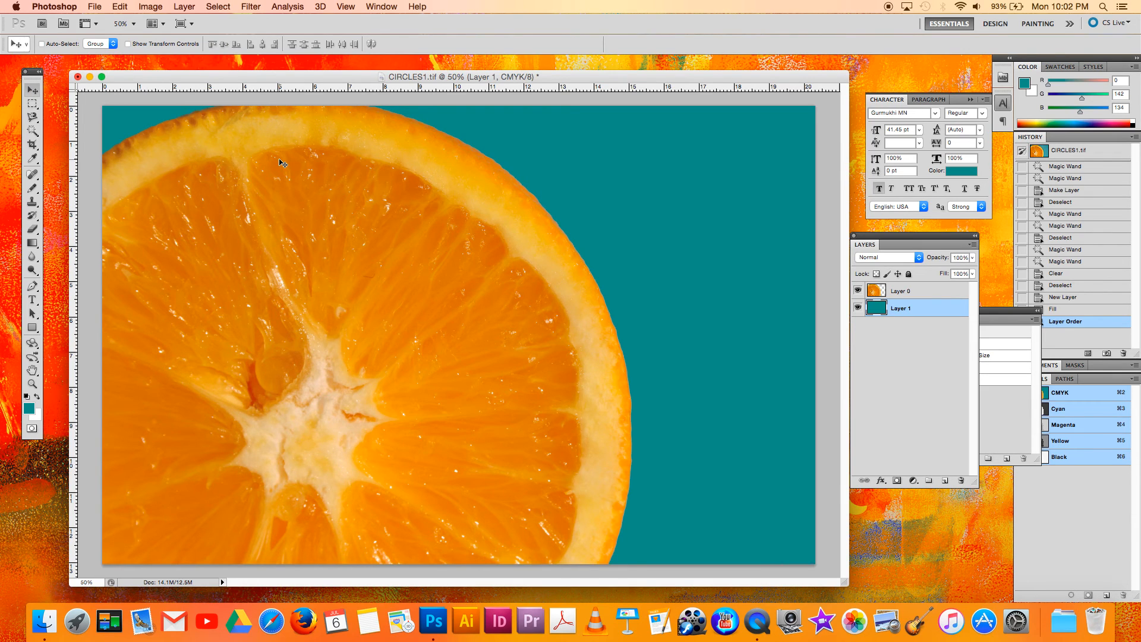
pyautogui.click(765, 628)
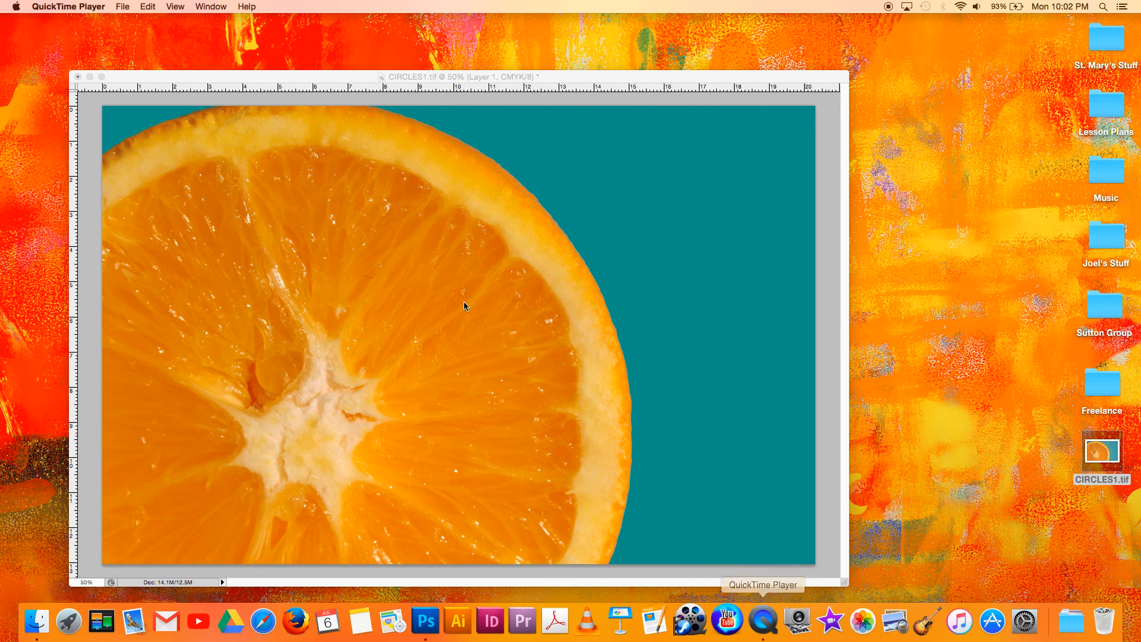
pyautogui.click(125, 7)
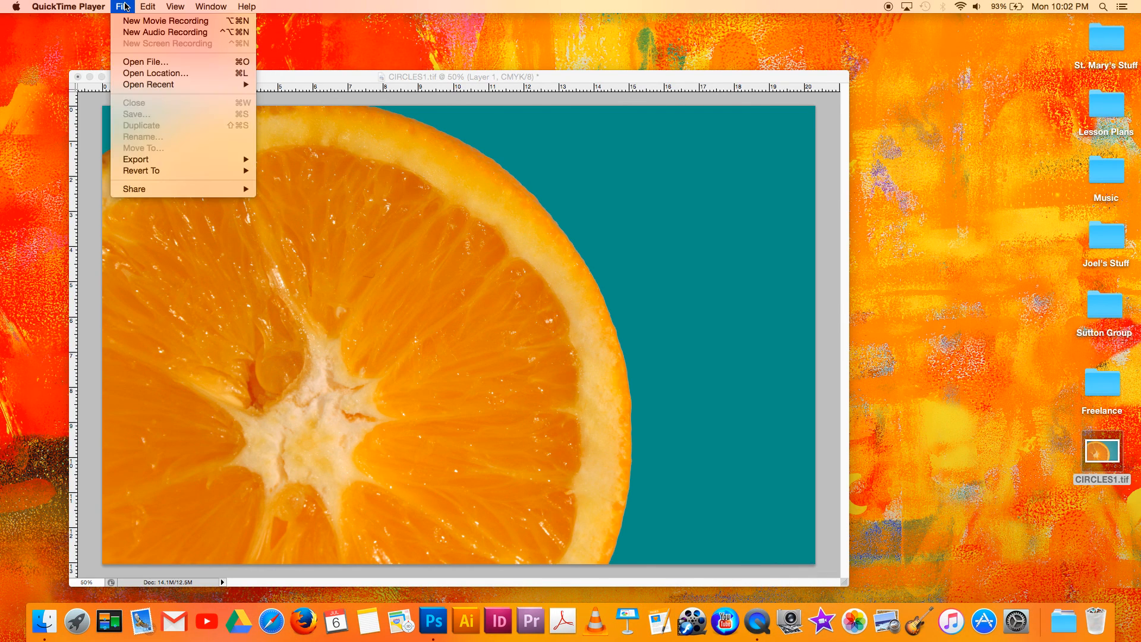
pyautogui.moveTo(147, 8)
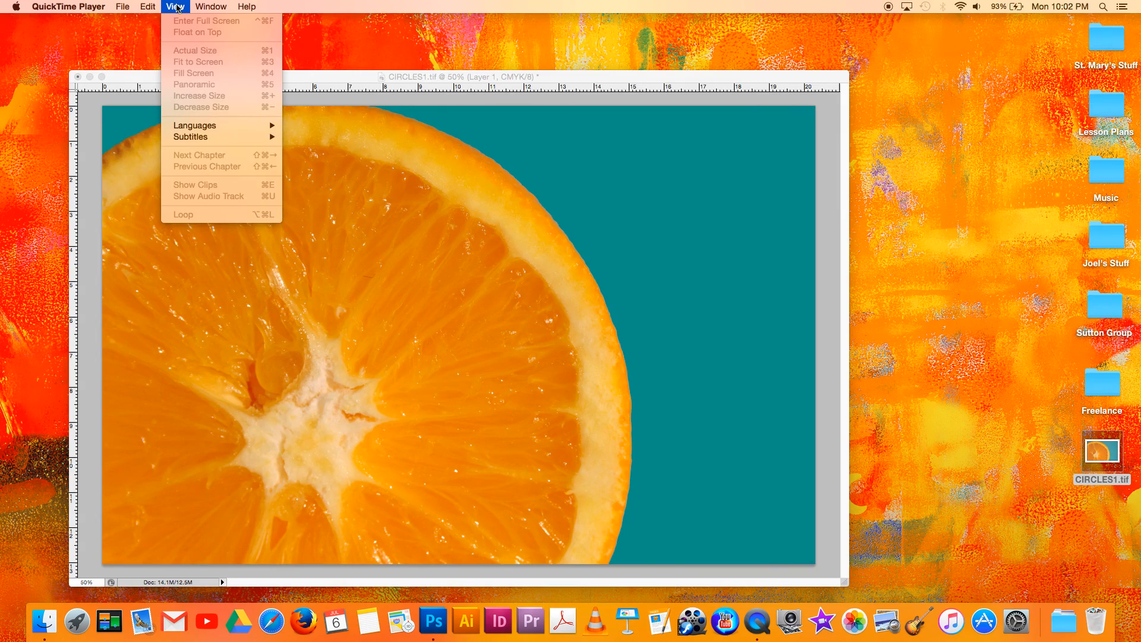
pyautogui.moveTo(103, 4)
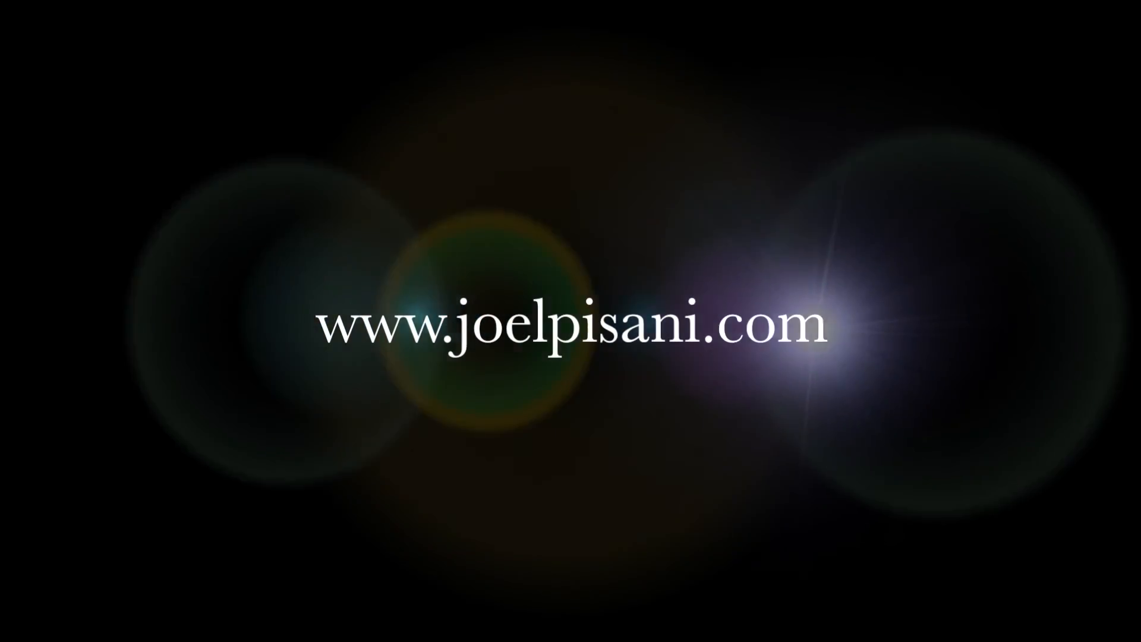